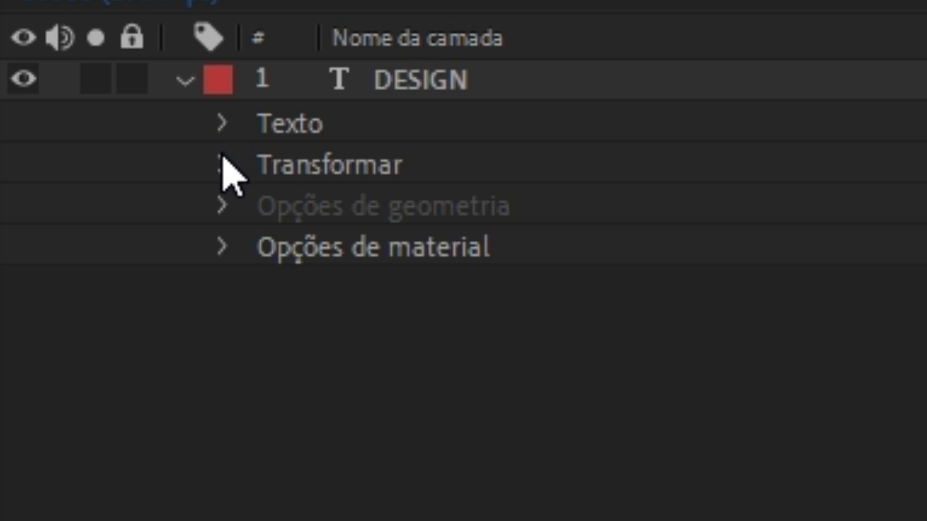
Set the X Rotation (Rotação X) of the DESIGN text layer to 90°.
click(223, 165)
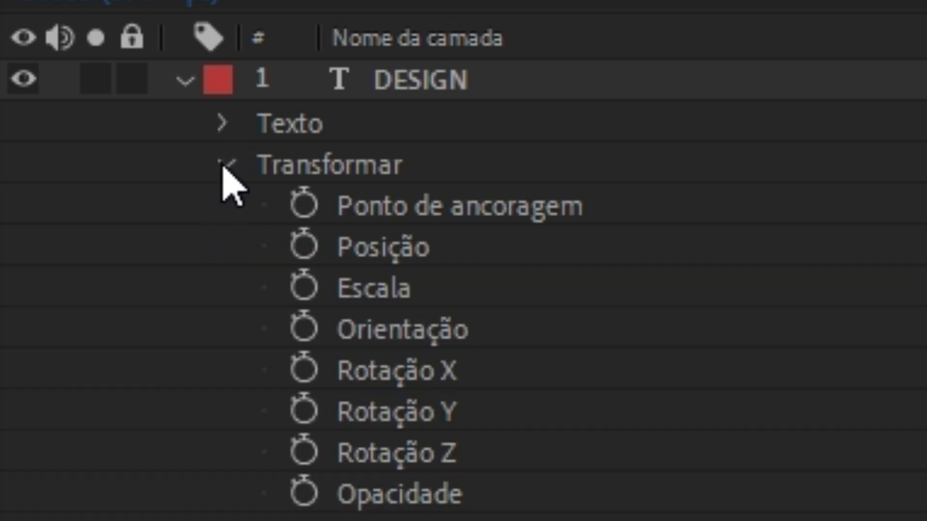
click(434, 371)
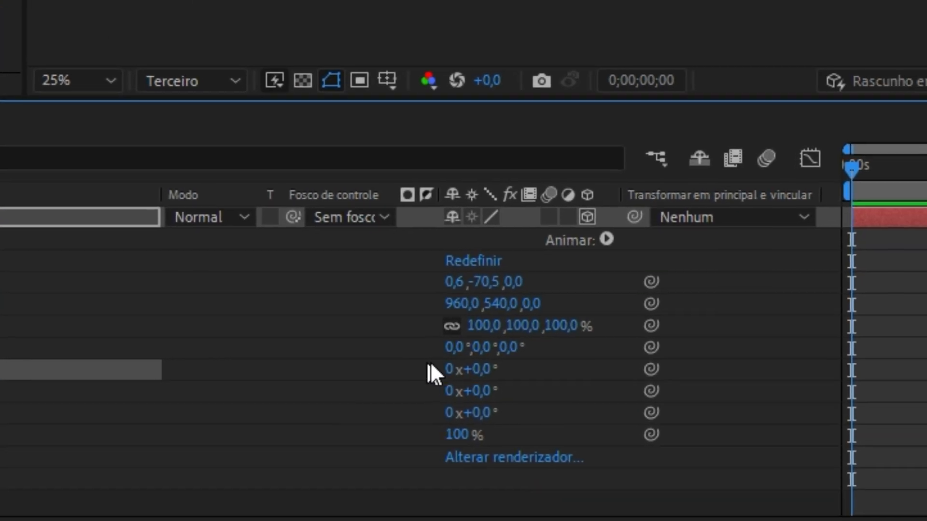
click(486, 371)
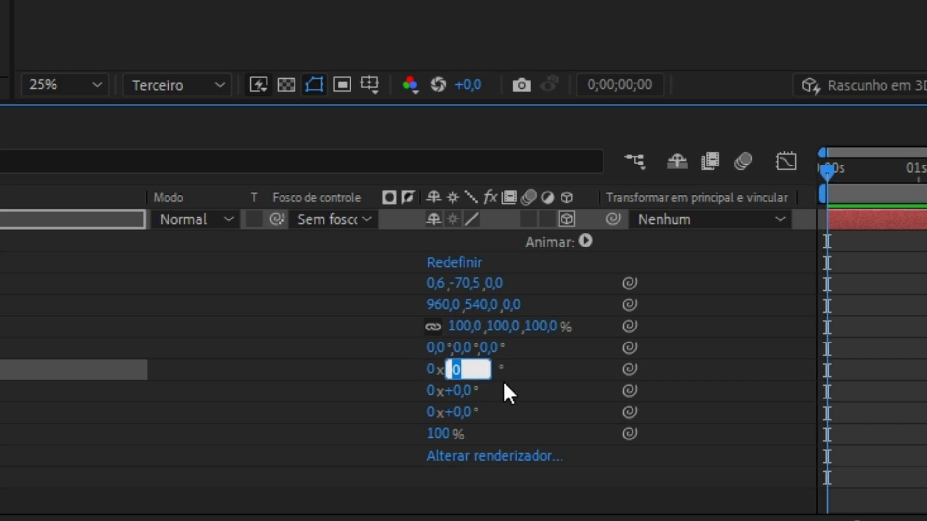
text(90)
key(Return)
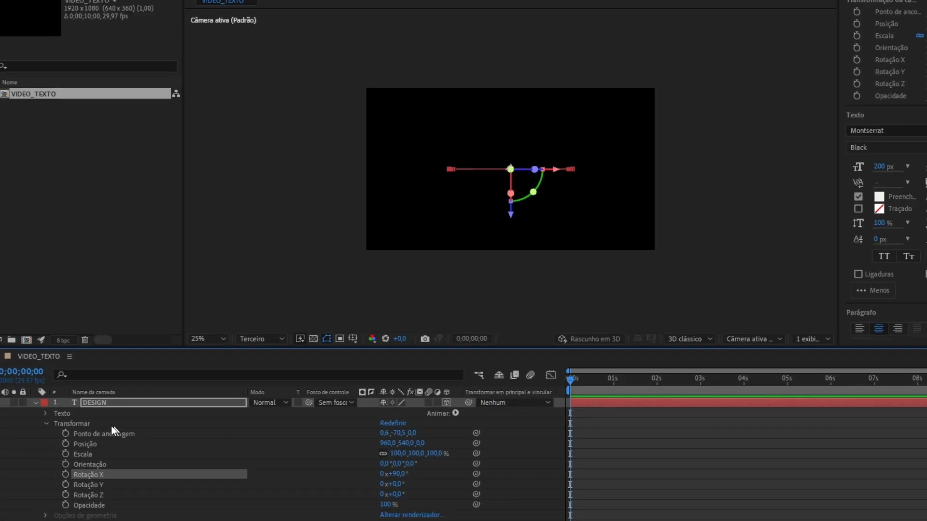
Set the Z value of the DESIGN layer's anchor point to 235.
click(115, 433)
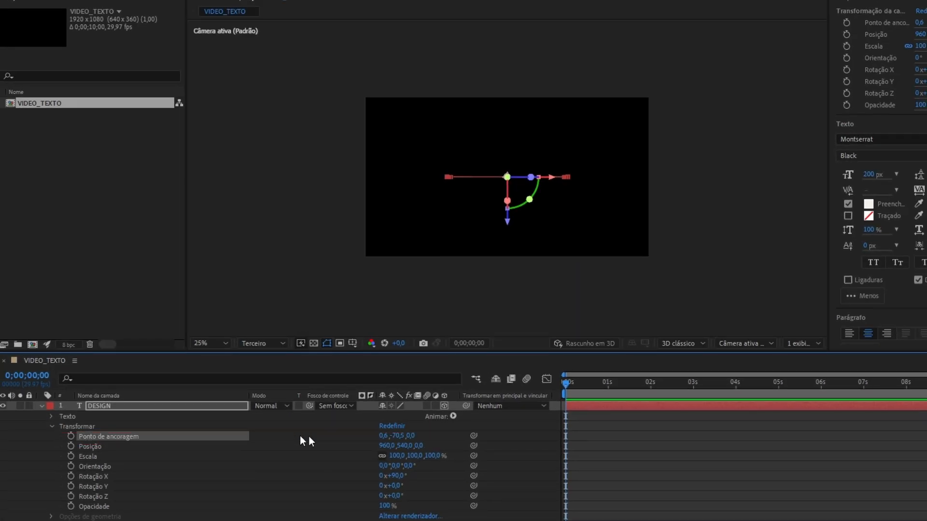
drag(415, 439, 522, 440)
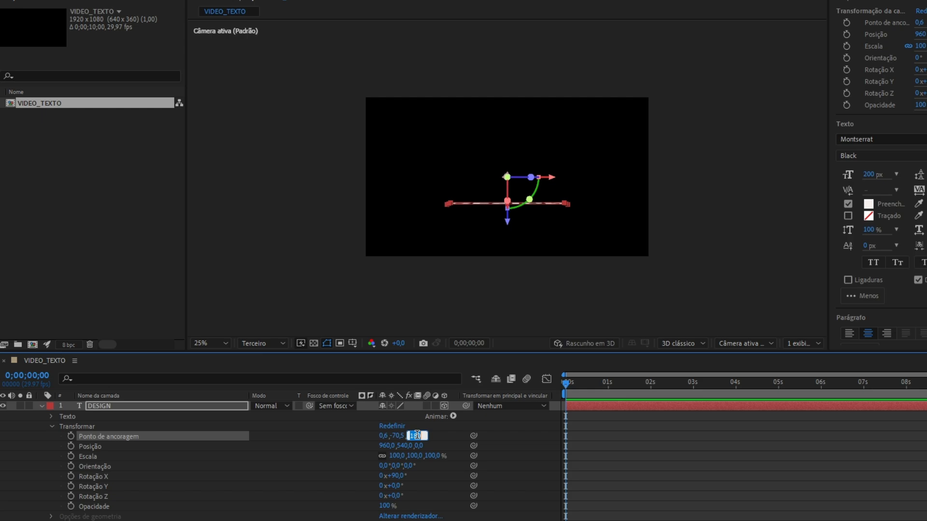
text(6)
key(Return)
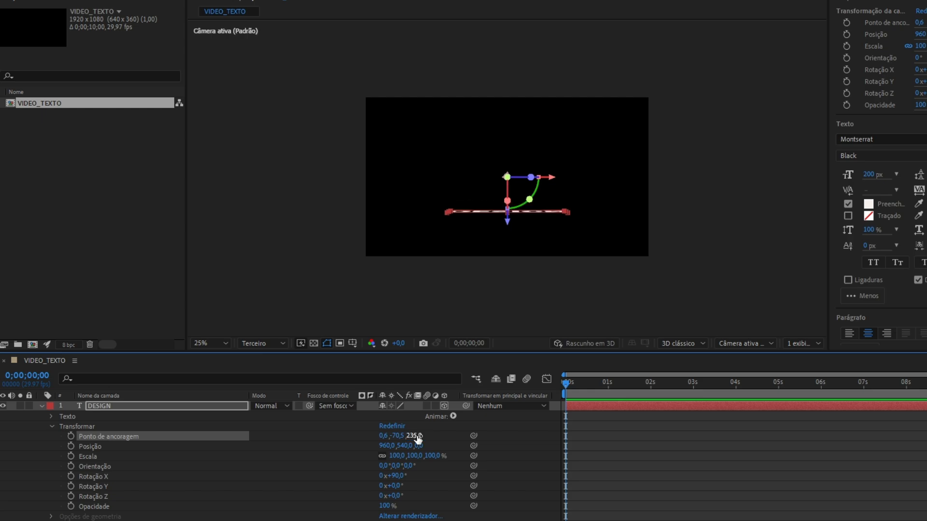
Keyframe the DESIGN layer's X Rotation from 84° at the start to -86° at 0;00;02;00.
click(99, 479)
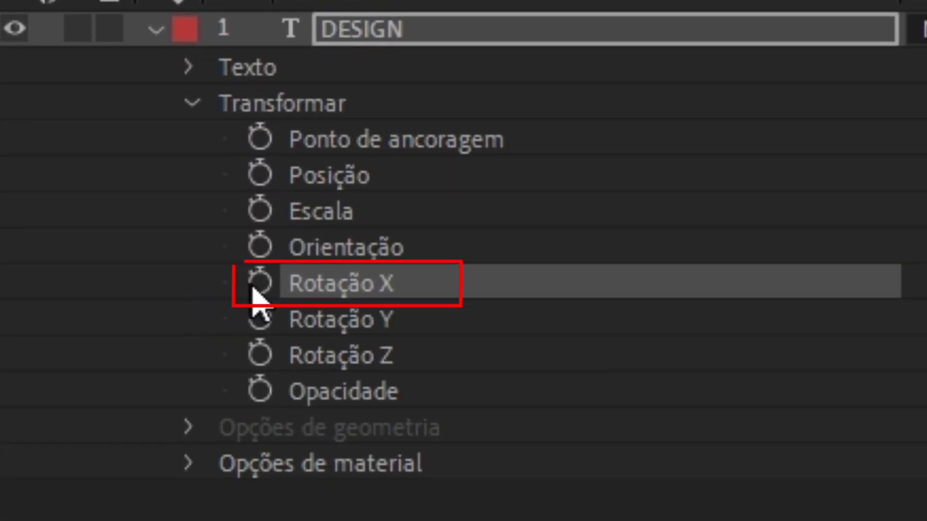
click(71, 476)
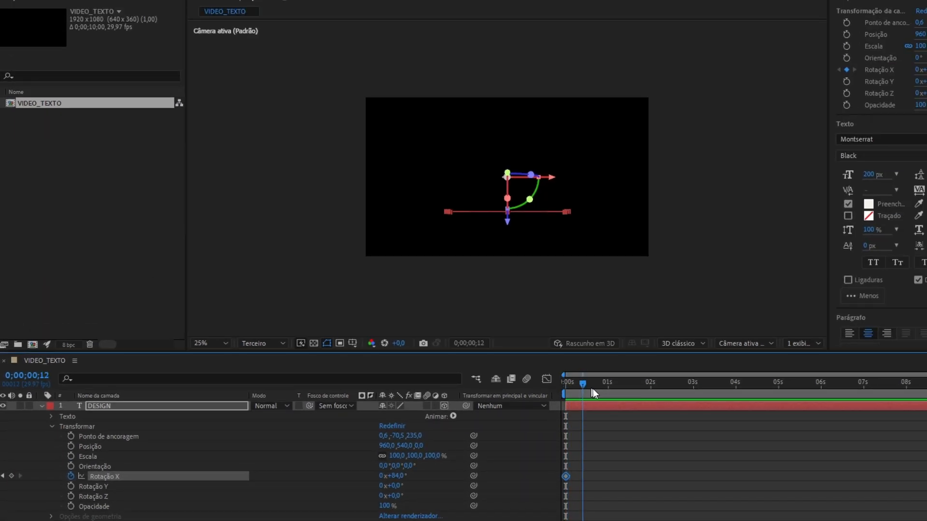
drag(650, 401, 651, 401)
drag(396, 478, 308, 489)
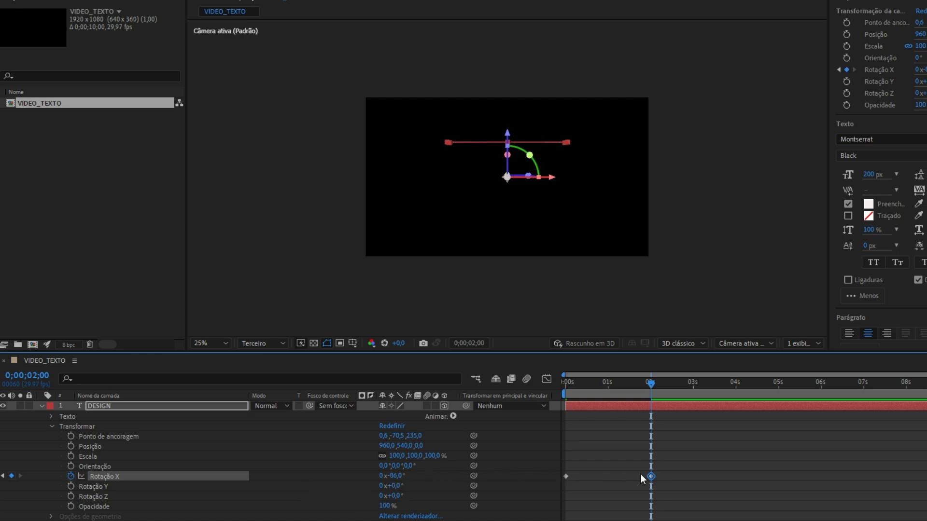
click(676, 465)
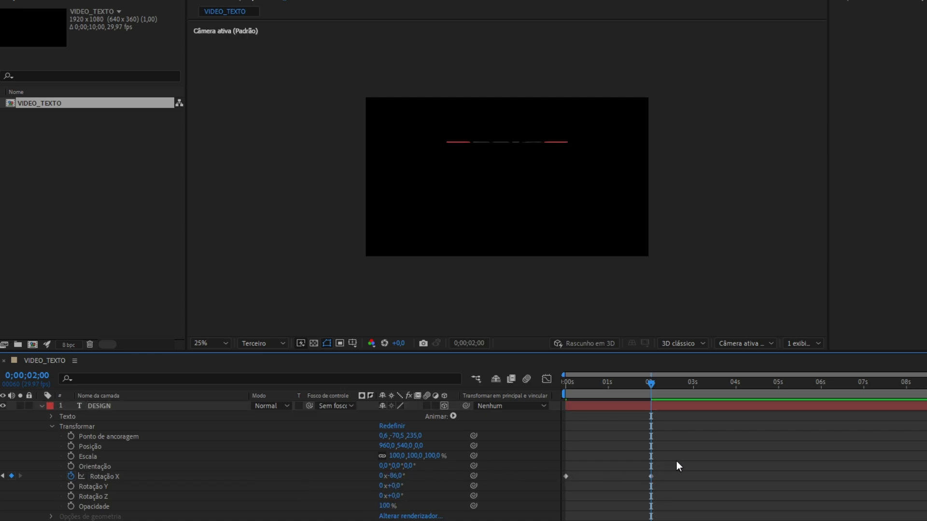
Collapse the DESIGN layer's properties and play back the rotation animation.
click(51, 426)
click(42, 406)
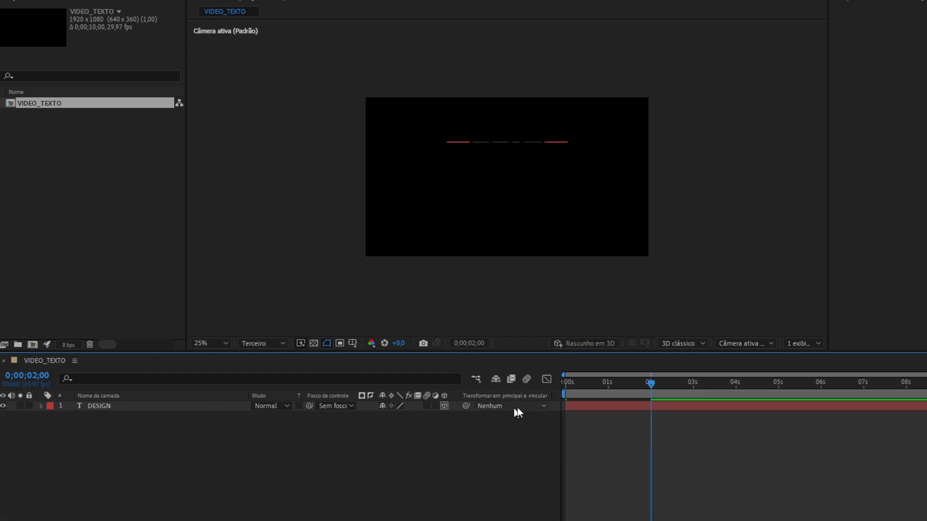
key(space)
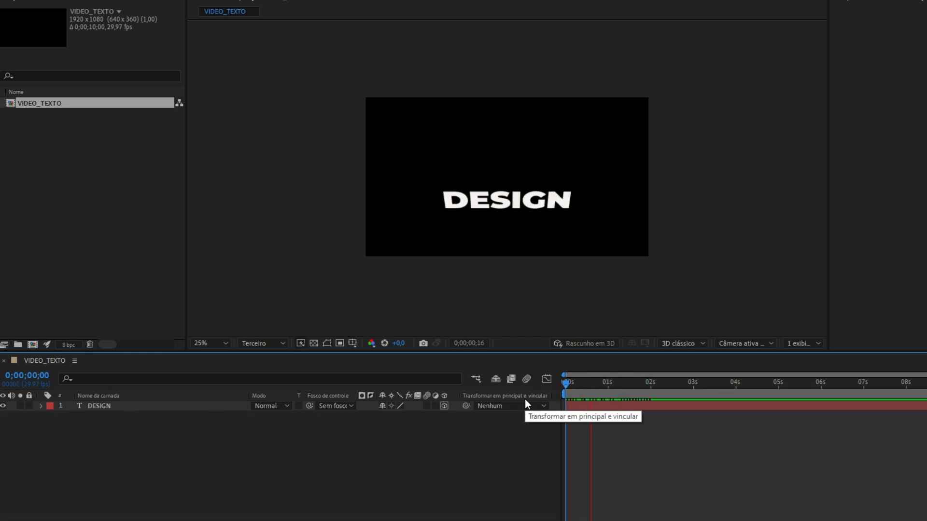
Add an opacity keyframe of 0% to the DESIGN layer at the start of the timeline.
drag(634, 387, 561, 402)
click(116, 407)
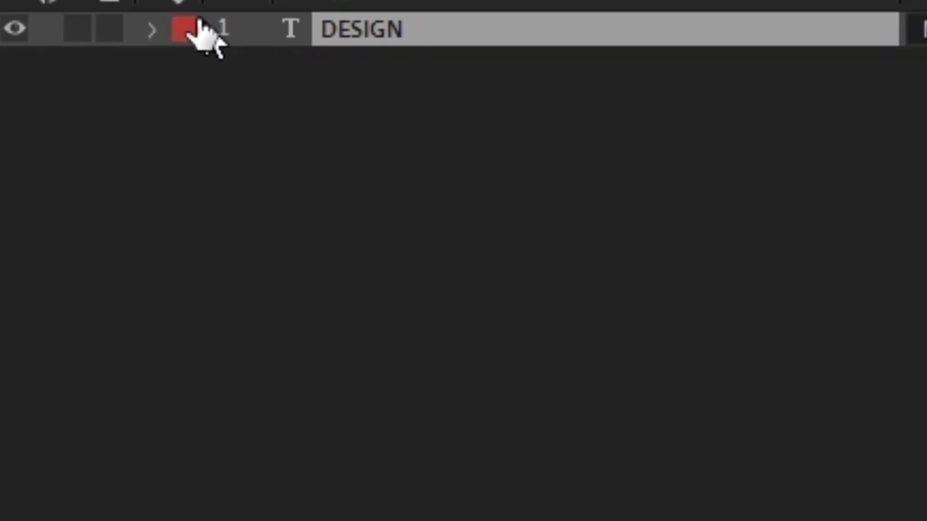
click(152, 29)
click(192, 102)
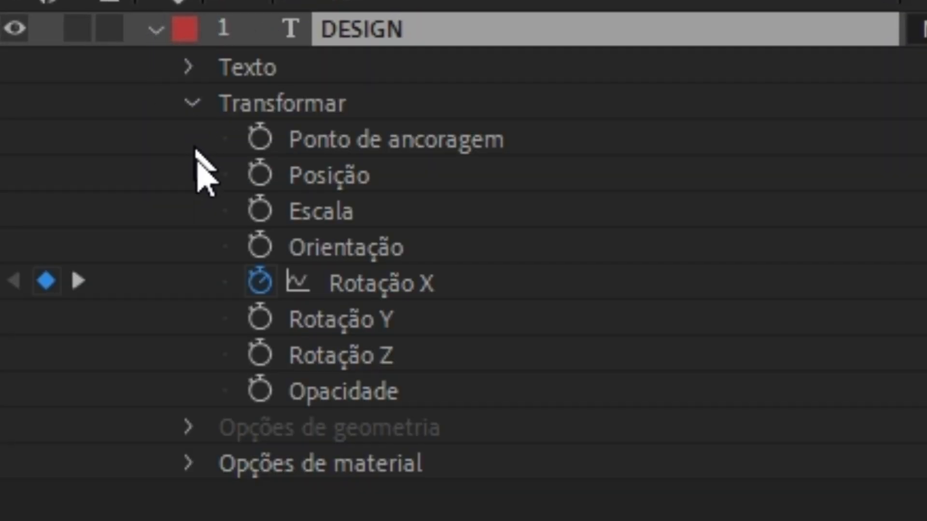
click(259, 390)
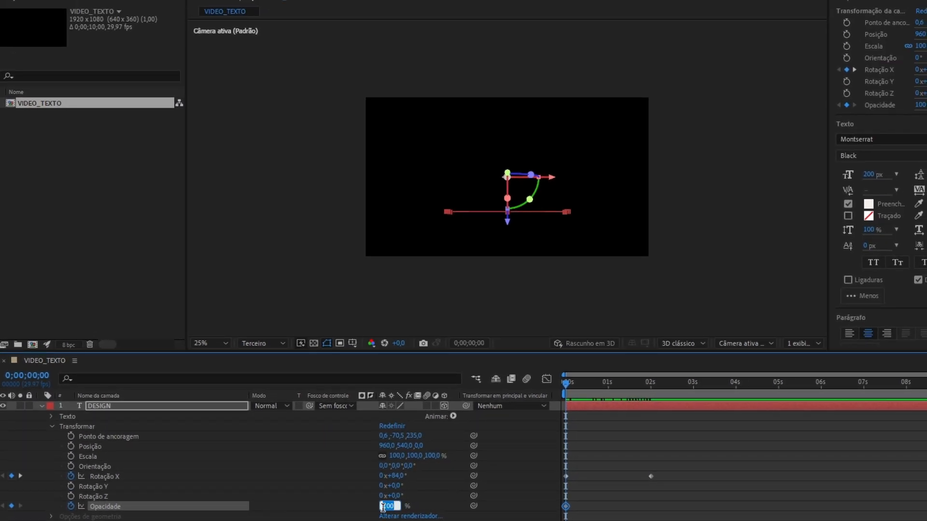
key(Return)
Set the DESIGN layer's opacity to 100% at 0;00;00;10.
key(Page_Down)
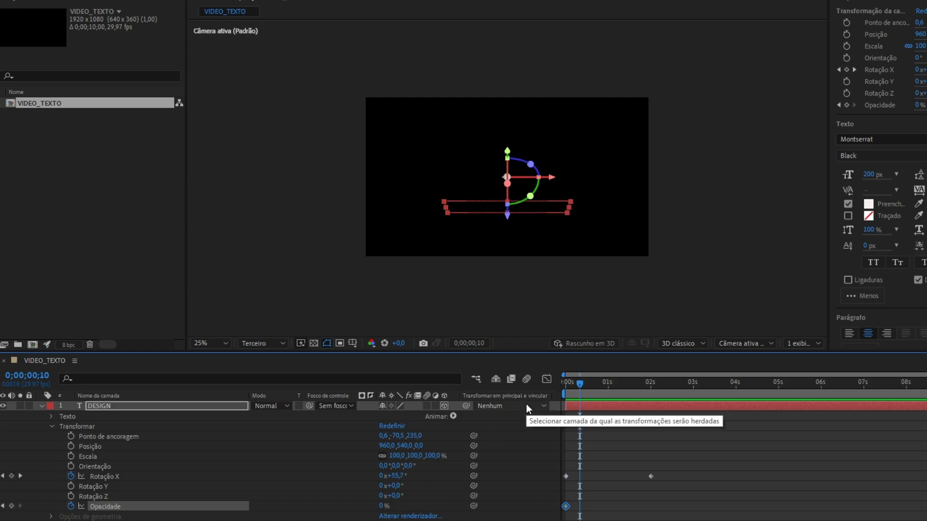
key(Page_Down)
drag(559, 391, 580, 399)
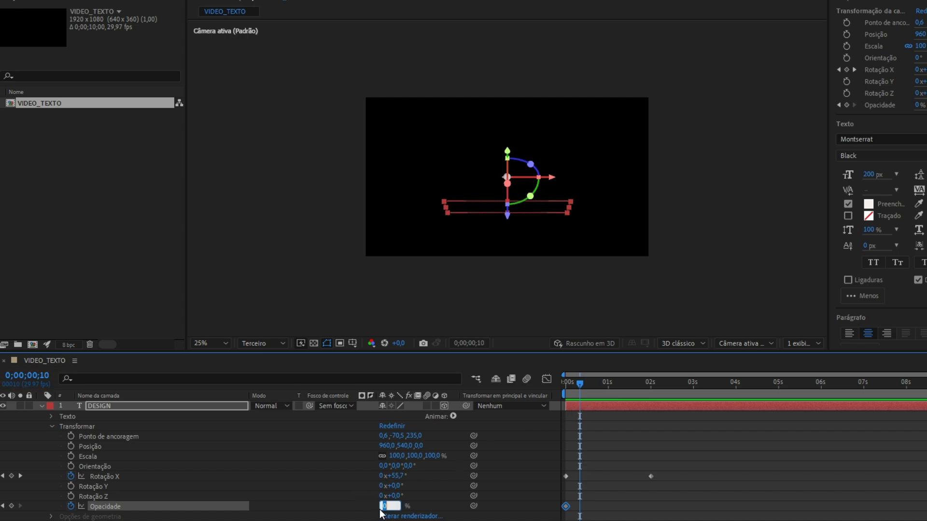
text(100)
key(Return)
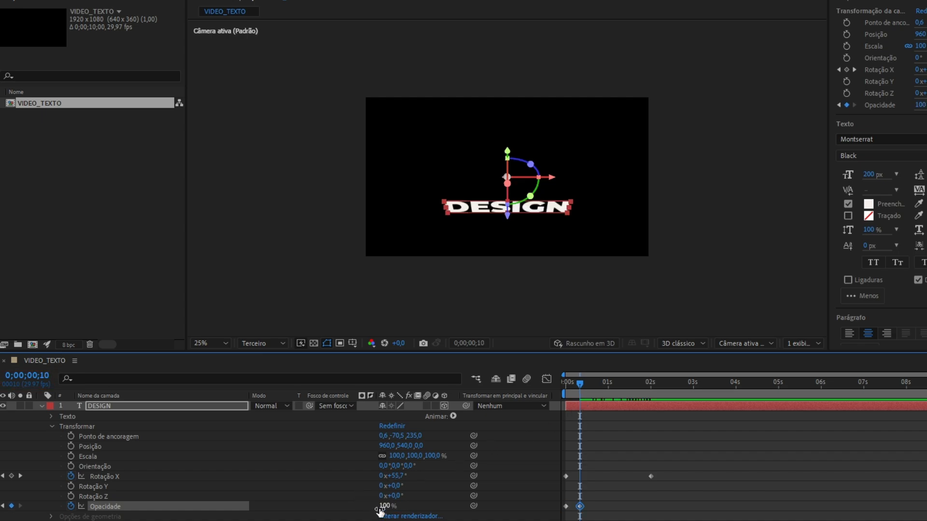
Keyframe the DESIGN layer's fade-out with opacity 100% at 0;00;01;20 and 0% at 0;00;02;00.
drag(648, 395, 651, 391)
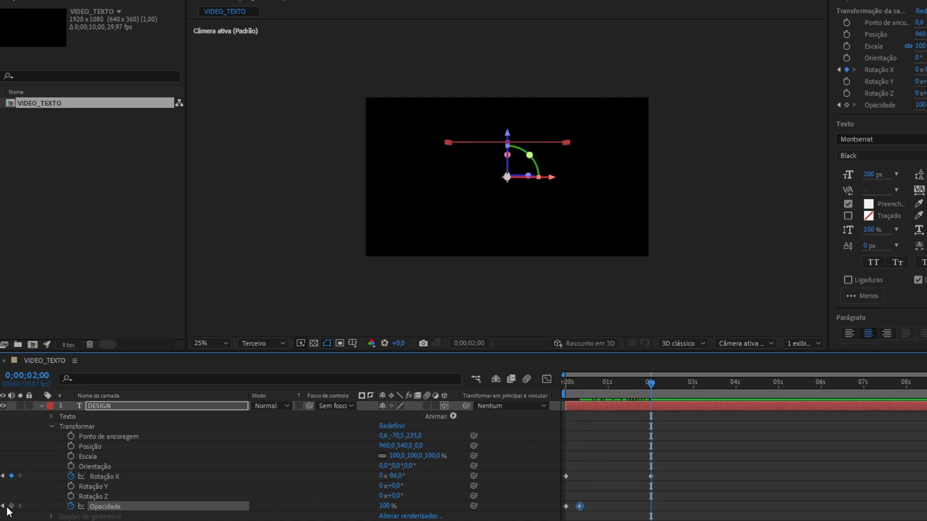
click(636, 393)
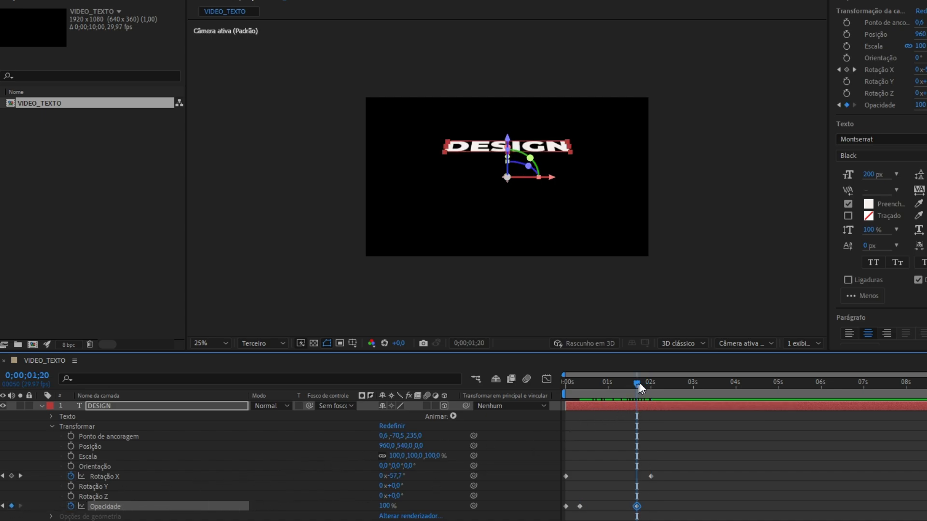
drag(639, 384, 651, 383)
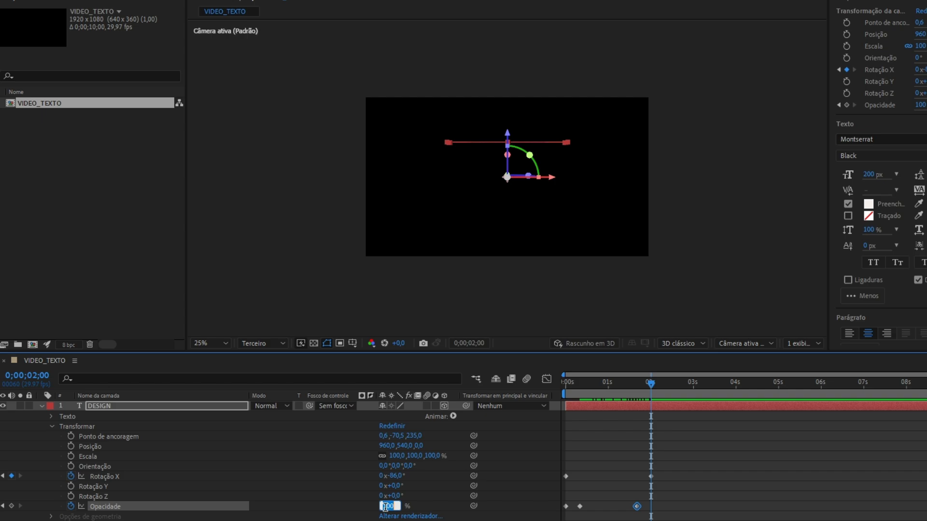
key(Return)
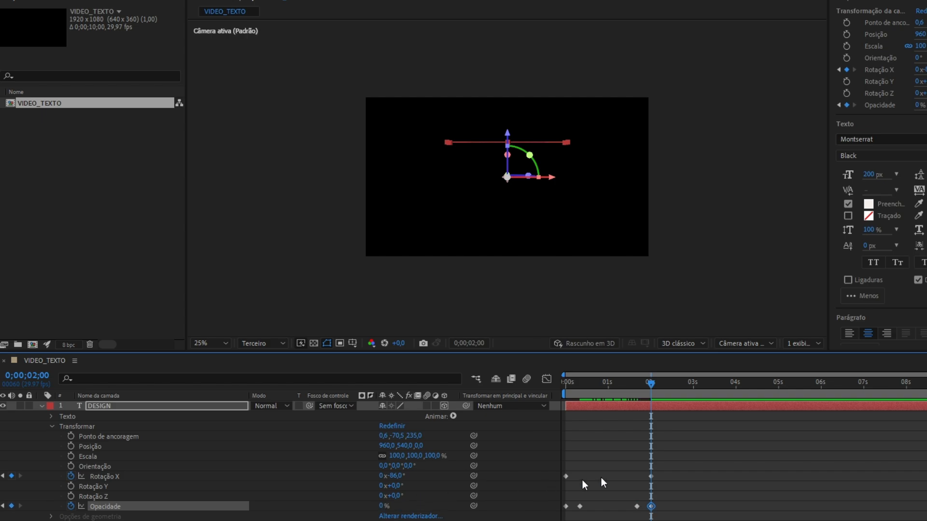
Collapse the DESIGN layer's properties and play back the rotation with its fade-in and fade-out.
click(51, 427)
click(42, 407)
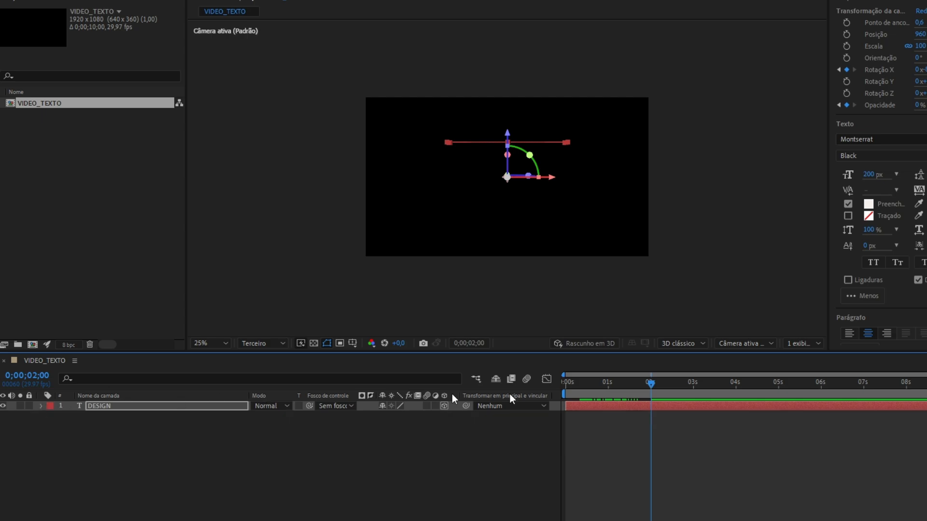
key(space)
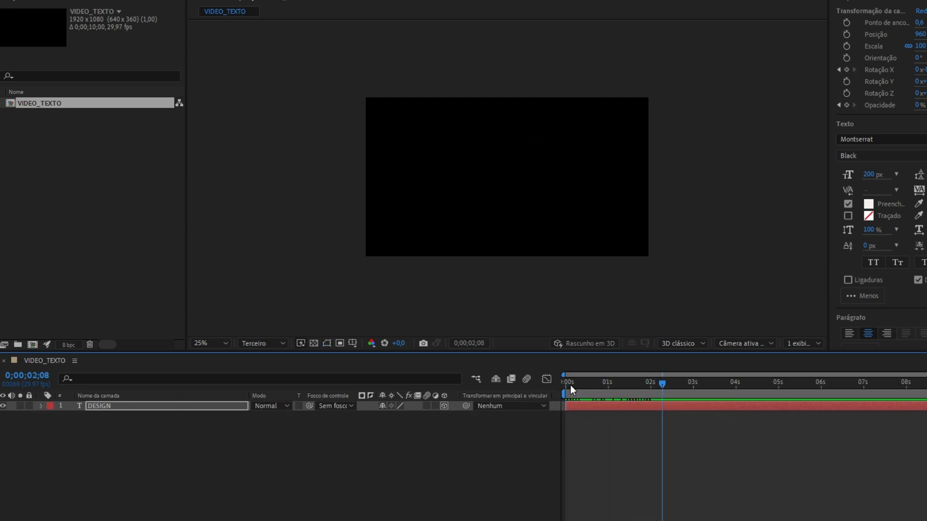
key(space)
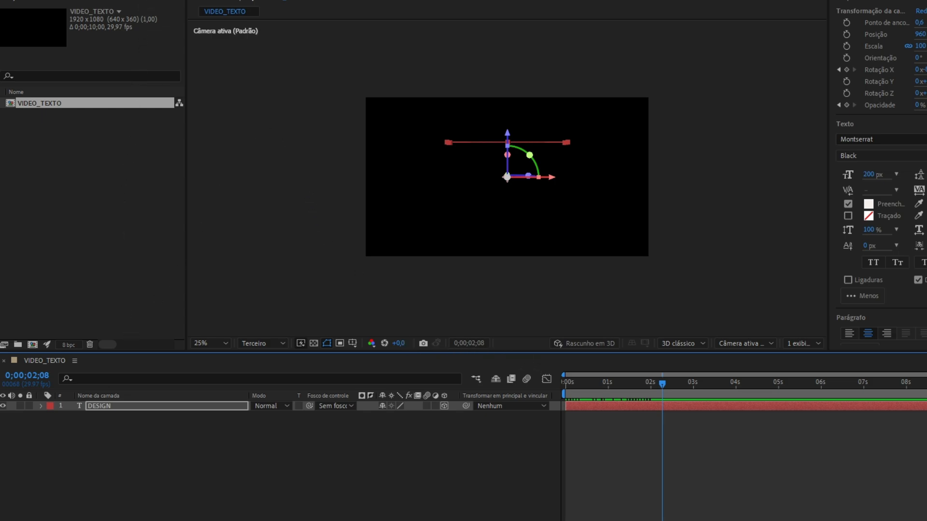
Draw a rectangle on a new shape layer with a linear gradient fill, covering the whole composition frame.
click(104, 437)
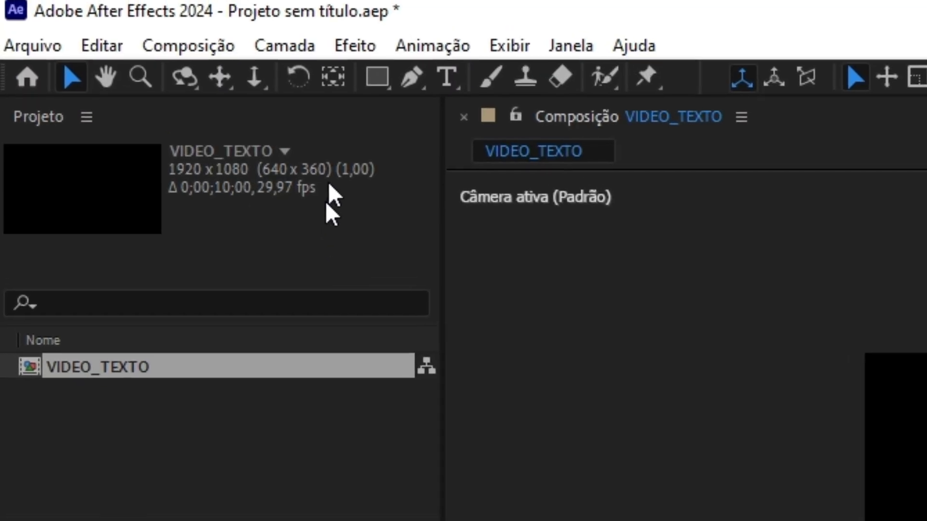
click(386, 80)
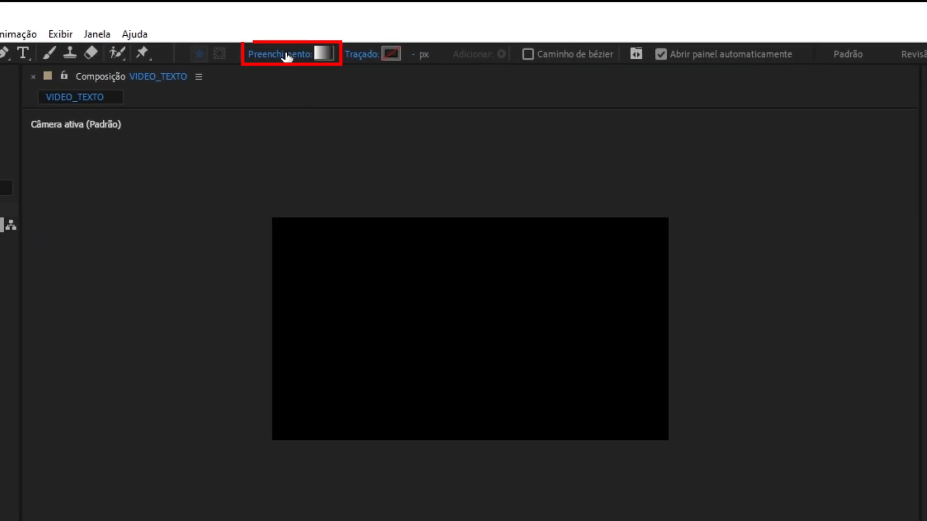
click(288, 54)
drag(281, 142, 274, 104)
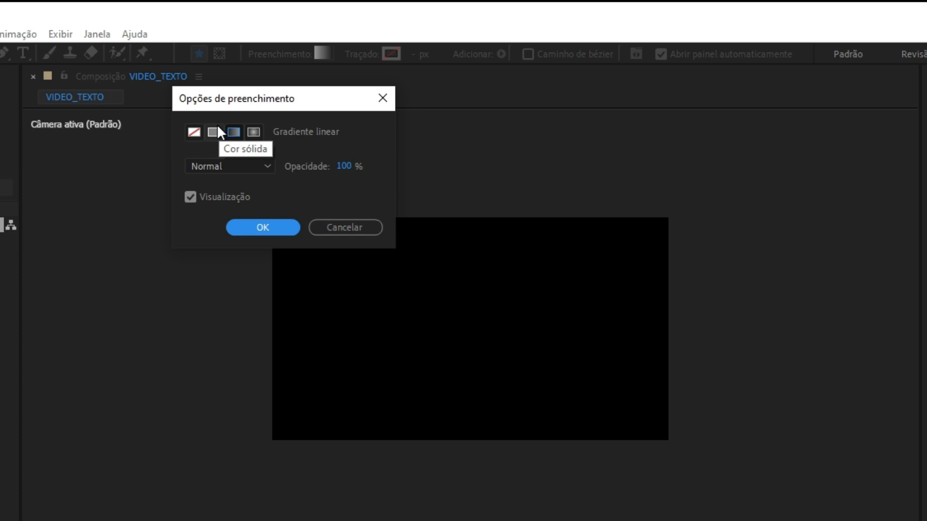
click(234, 131)
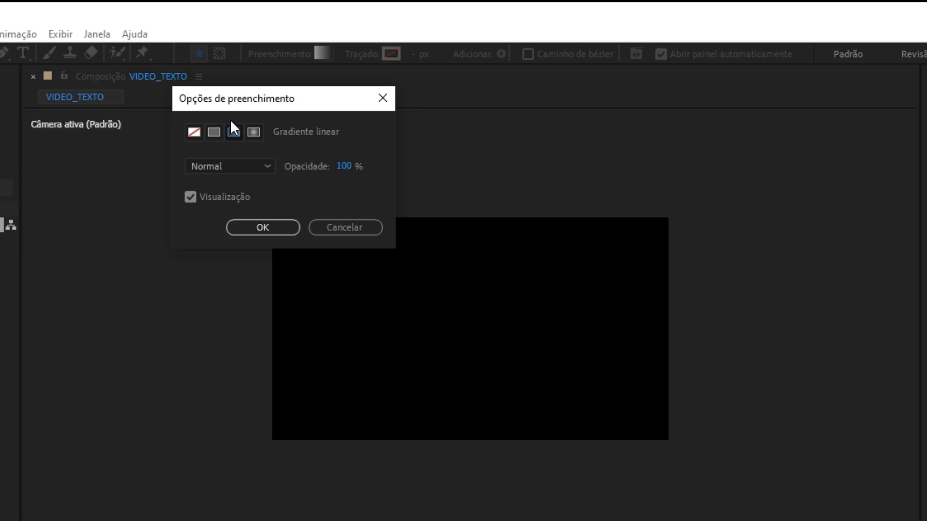
click(267, 227)
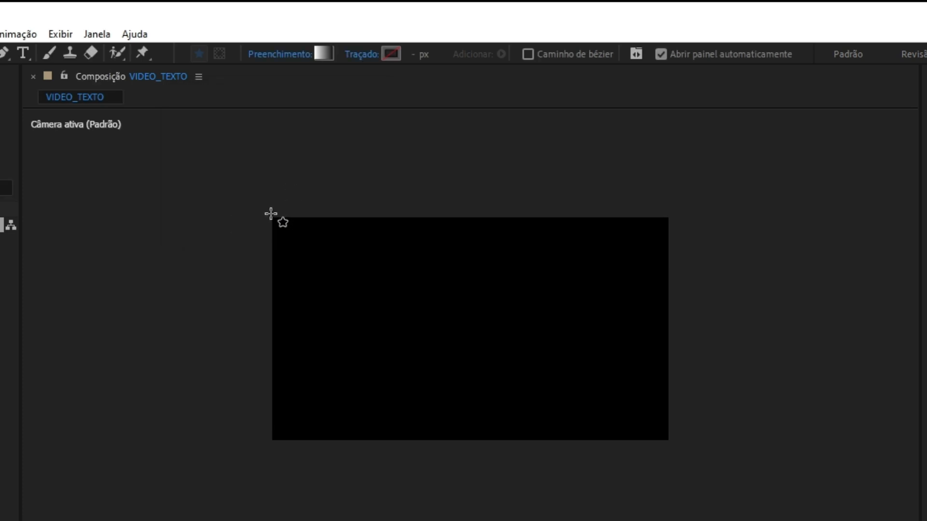
drag(271, 213, 671, 439)
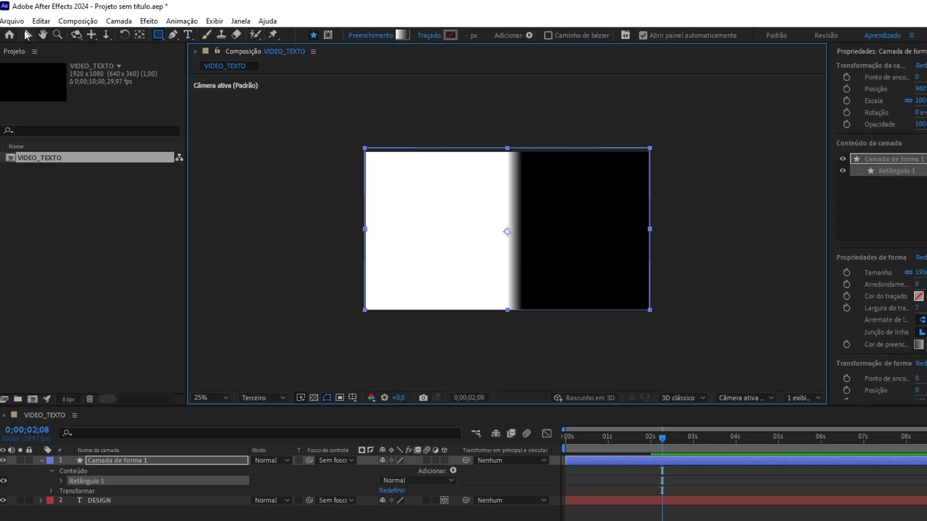
Spread the rectangle's gradient by moving its end point near the right edge and its start point near the left edge.
click(27, 34)
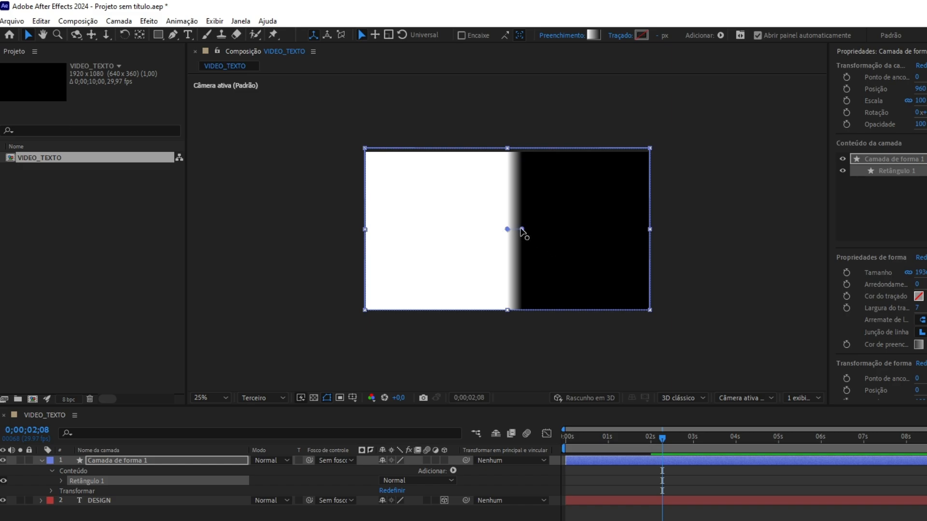
drag(520, 229, 609, 242)
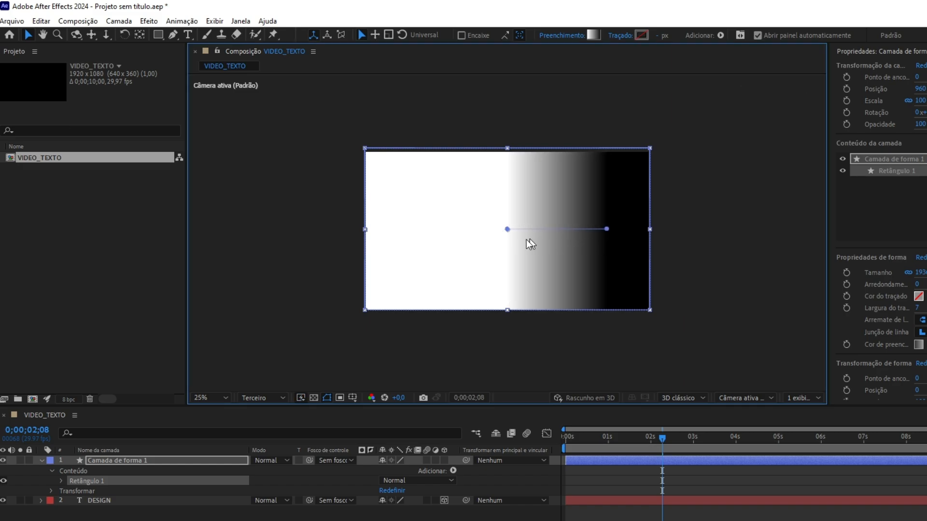
drag(508, 231, 408, 237)
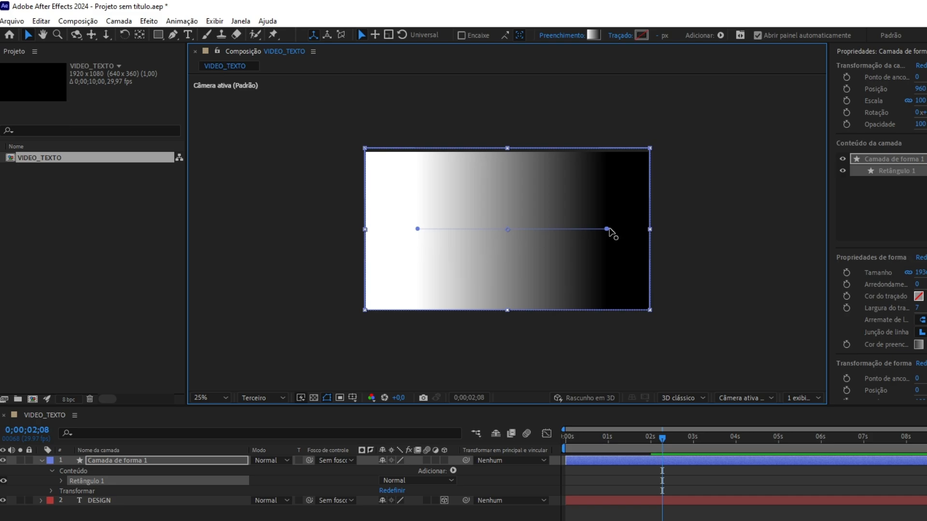
Fine-tune the end point of the rectangle's gradient and rename the shape layer as DEGRADE.
drag(608, 230, 612, 230)
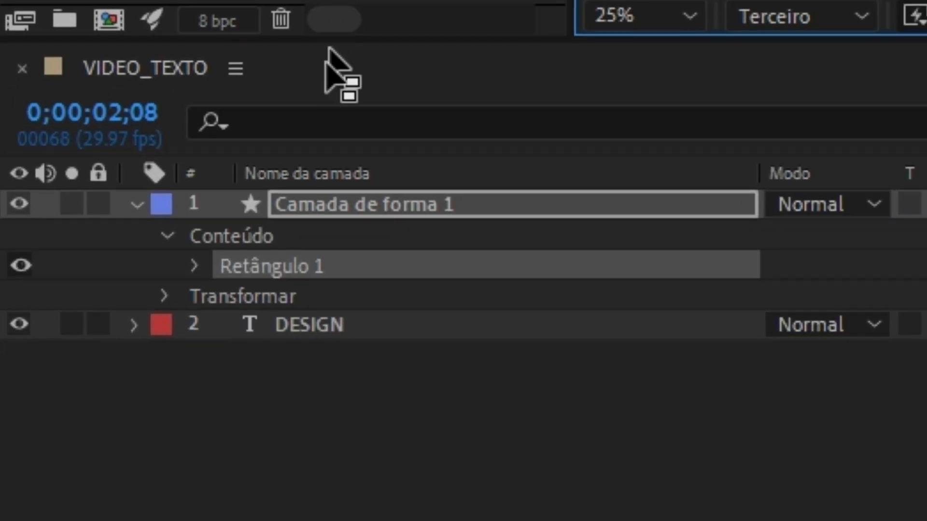
click(94, 463)
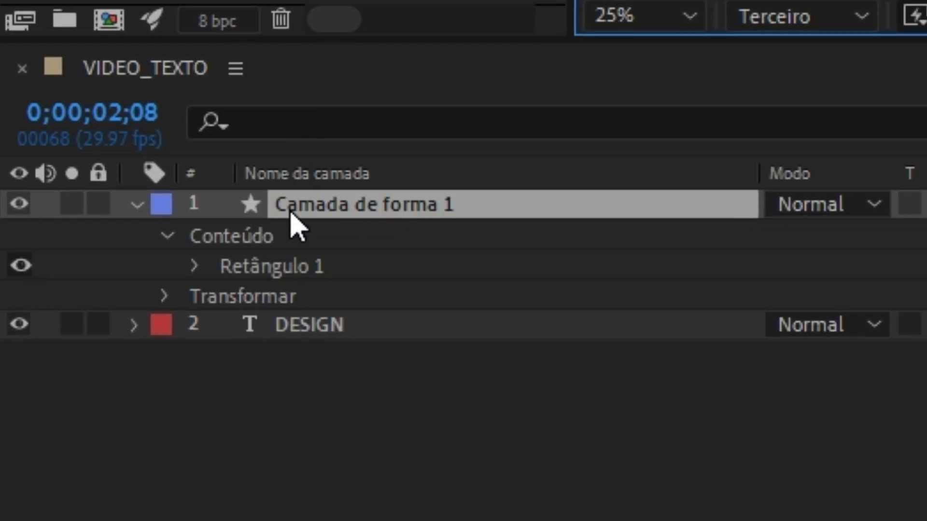
click(291, 213)
key(Return)
text(DE)
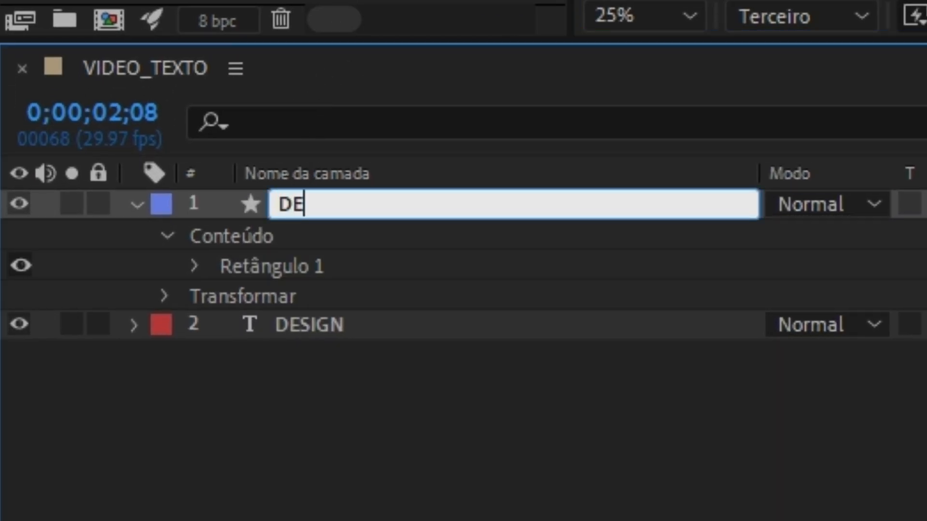
text(GRAD)
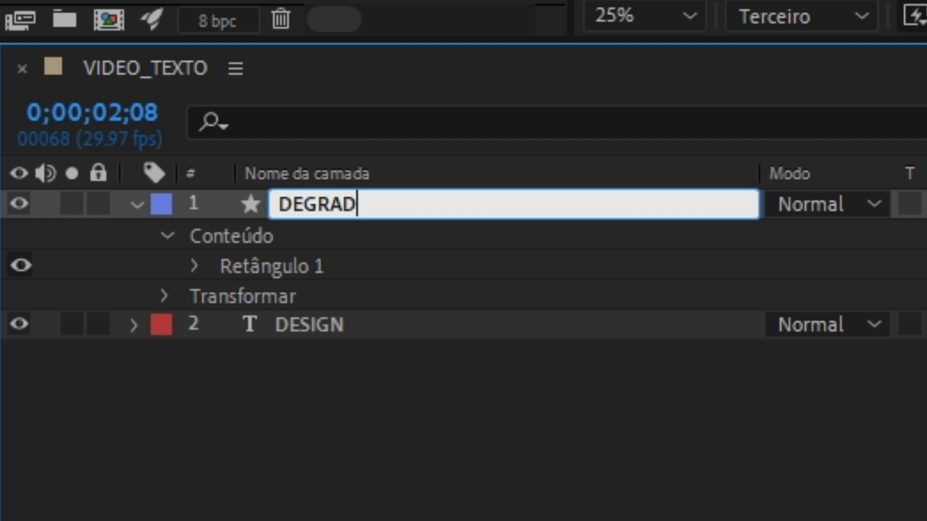
text(E)
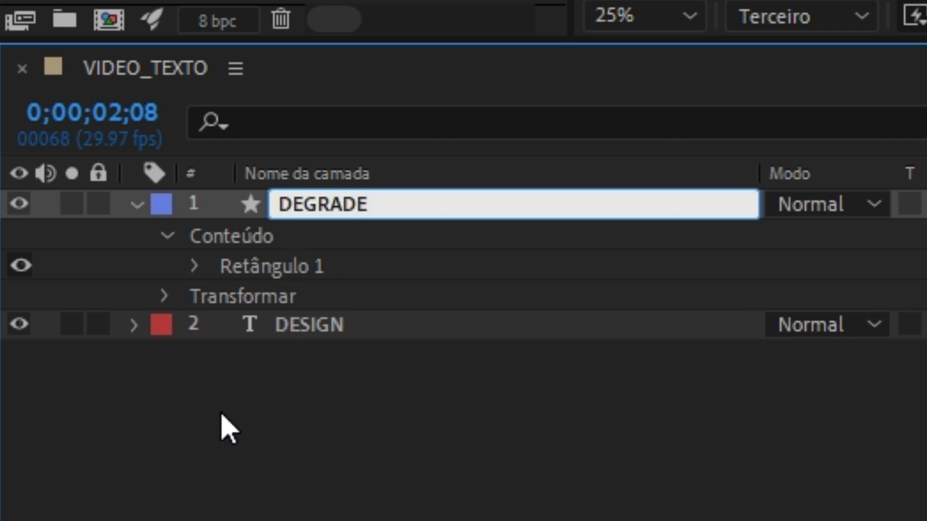
key(Return)
Collapse and hide the DEGRADE layer, and add a new adjustment layer to the composition.
click(136, 206)
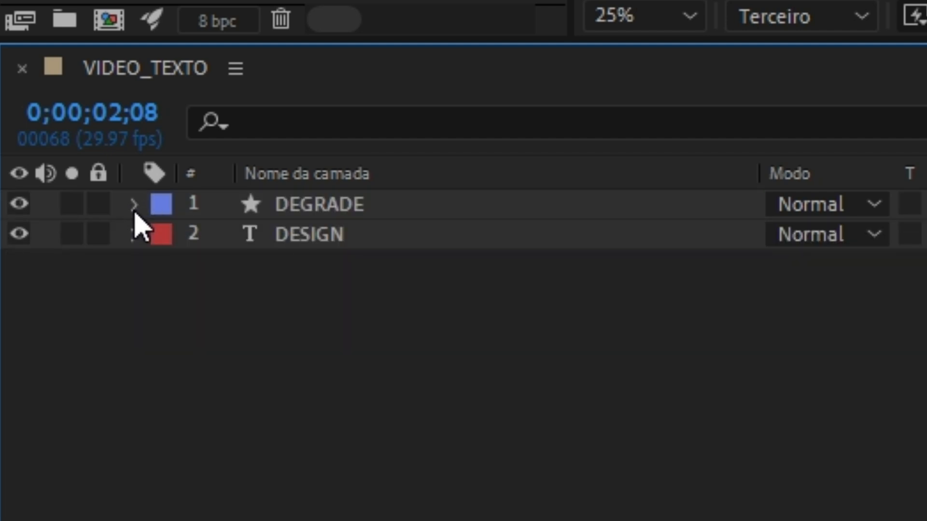
click(18, 204)
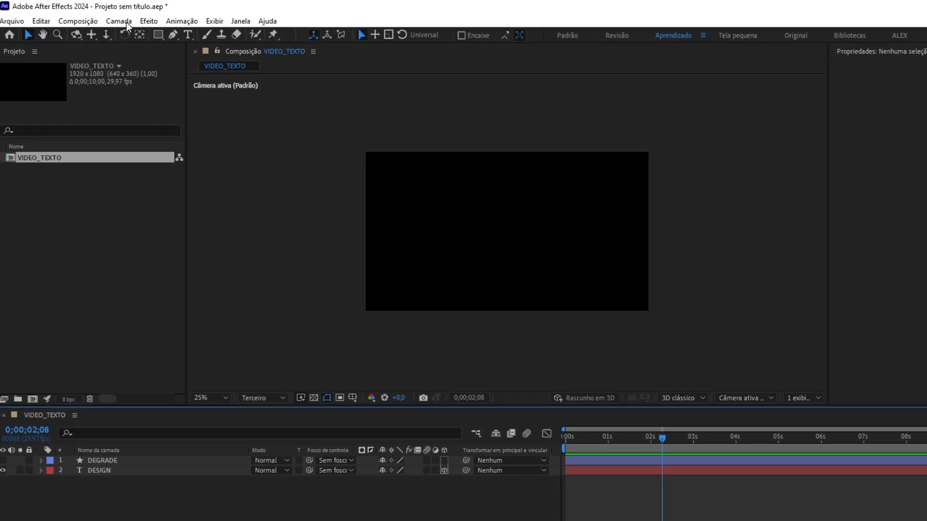
click(126, 22)
mouse_move(126, 33)
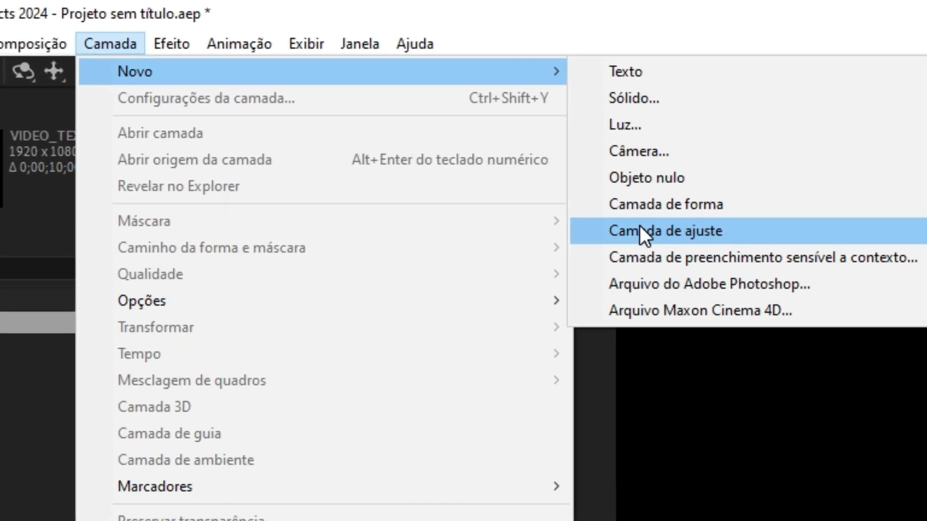
click(714, 234)
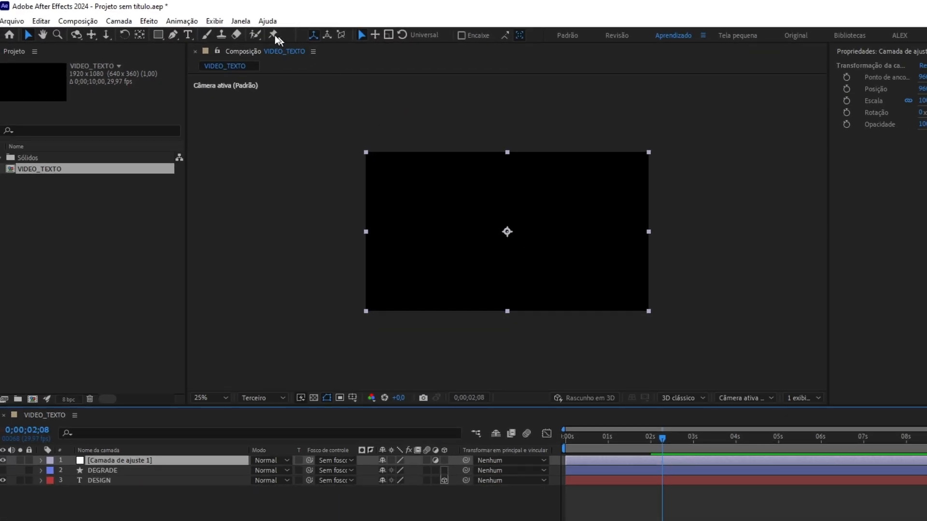
Find the Deslocamento de tempo effect by searching for "deslocamento" and apply it to the adjustment layer.
click(245, 22)
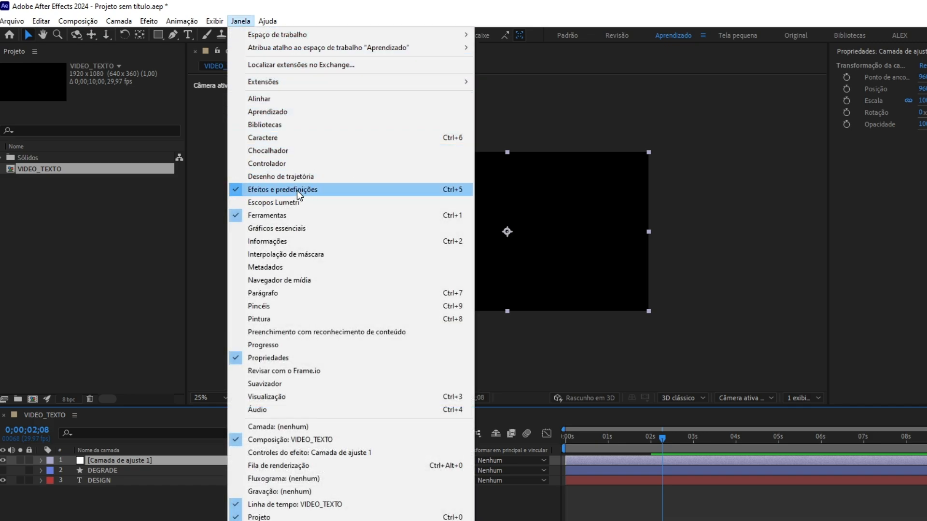
click(829, 216)
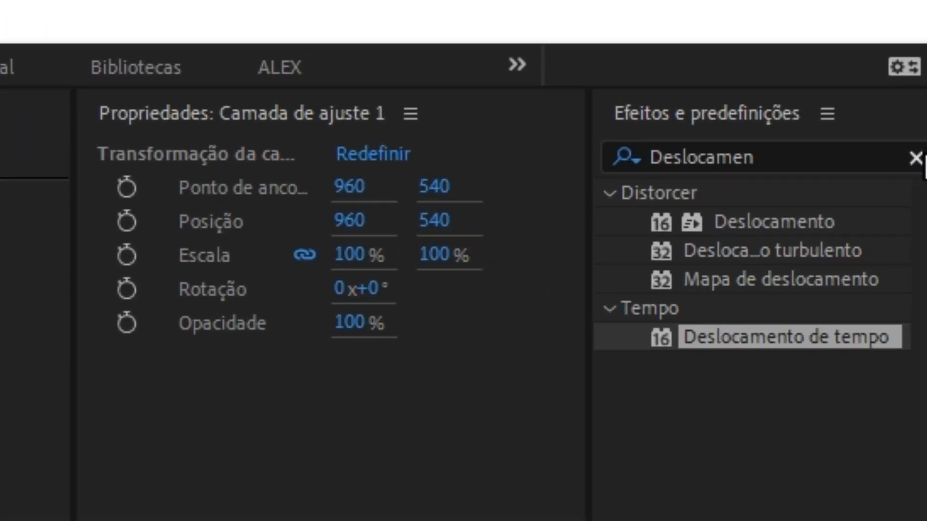
click(916, 158)
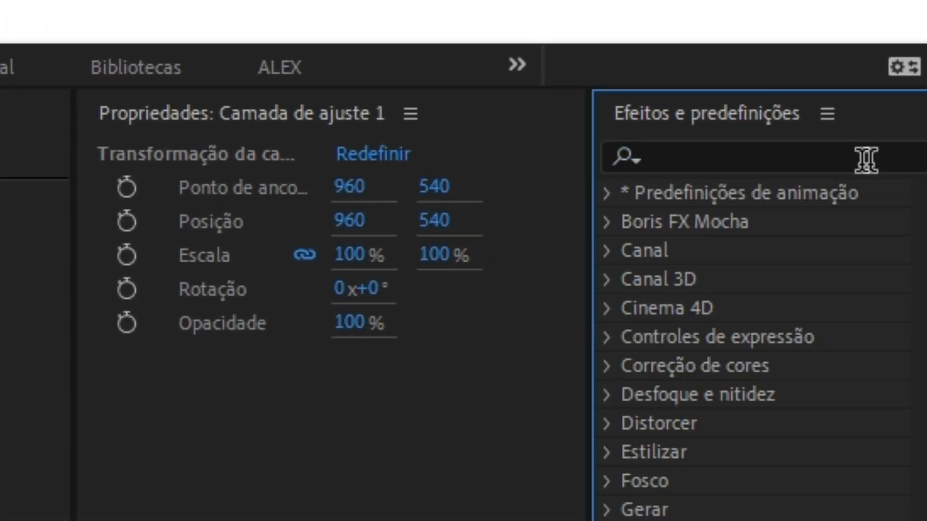
click(815, 159)
text(deslocamento)
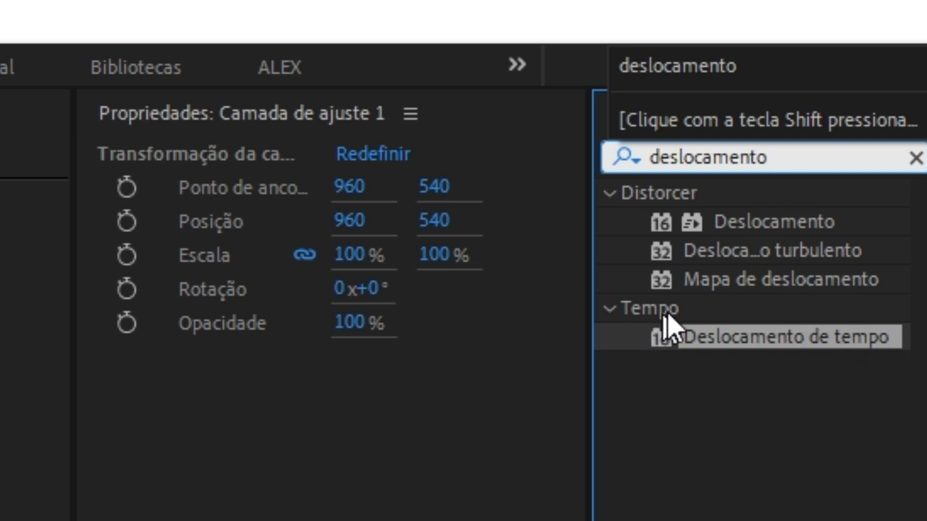
click(772, 337)
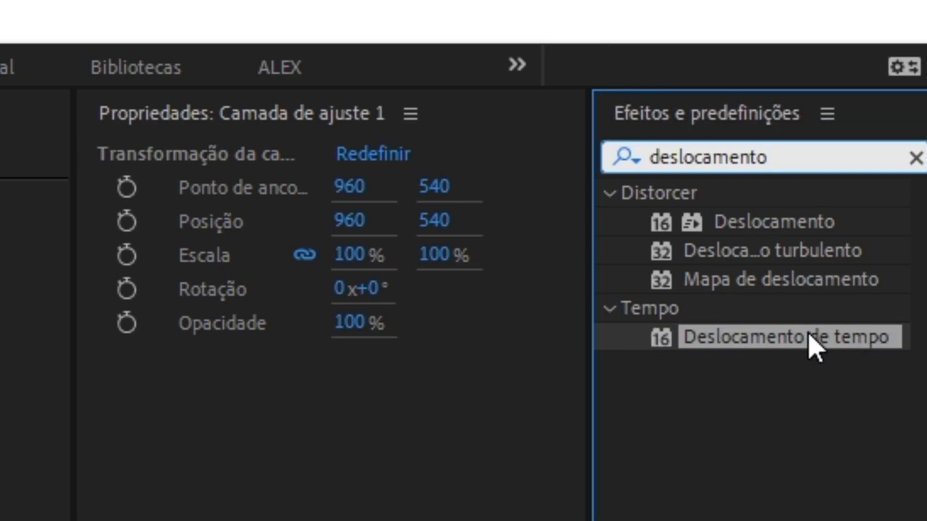
drag(810, 338, 116, 459)
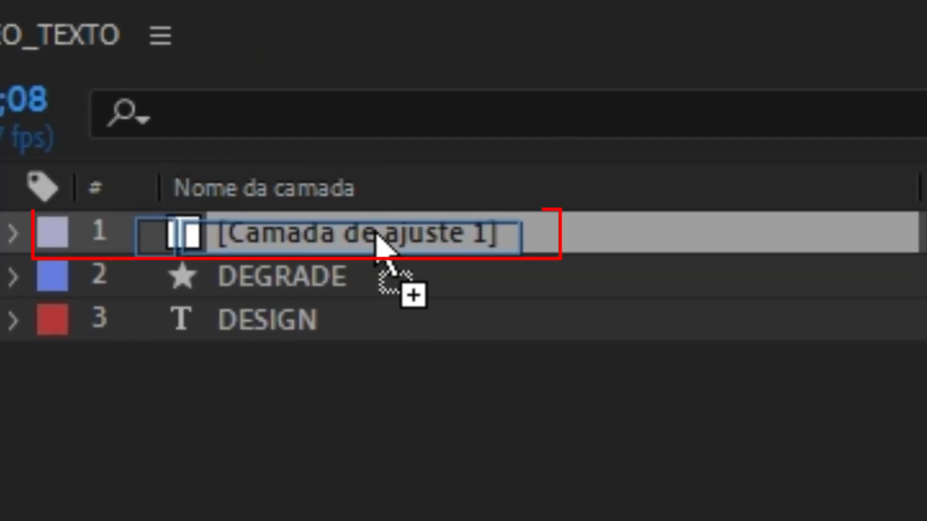
drag(378, 240, 439, 246)
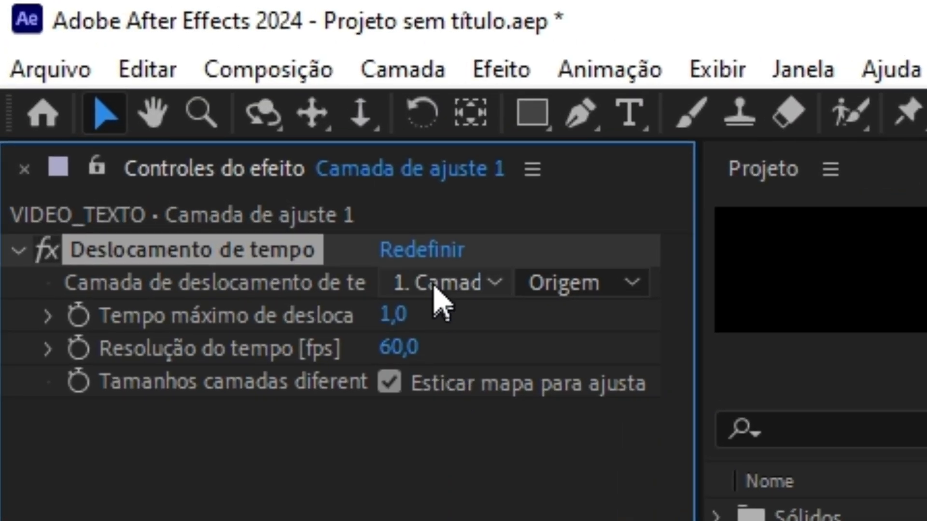
Set the Deslocamento de tempo effect's displacement layer to 2. DEGRADE and its maximum displacement time to 1,4.
click(130, 87)
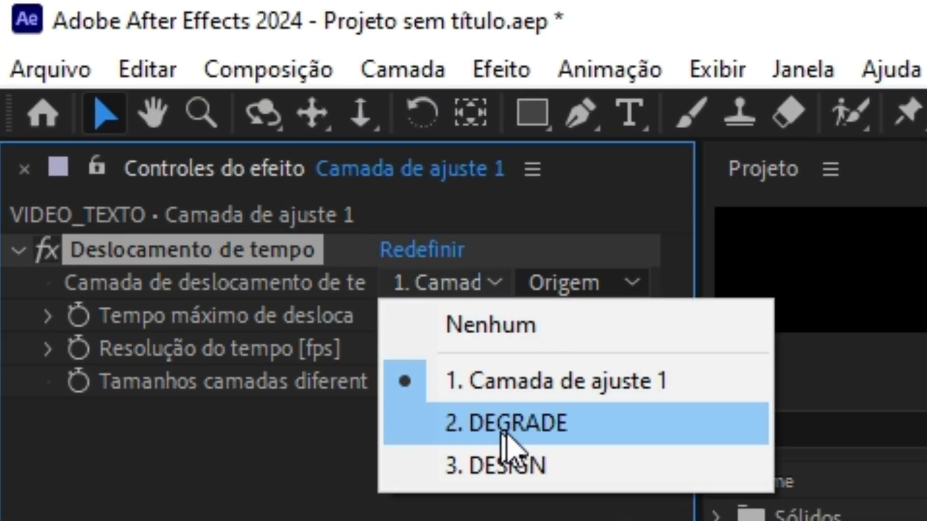
click(589, 444)
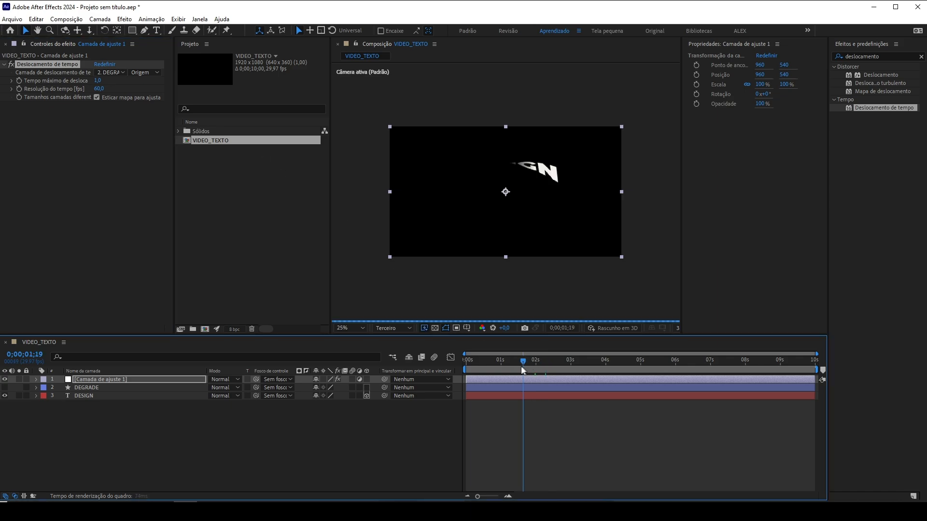
drag(523, 371, 488, 370)
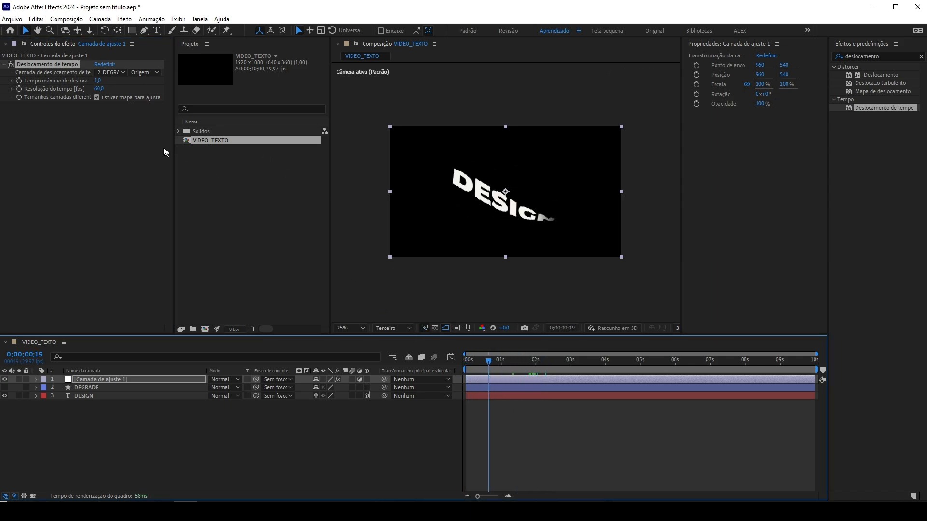
drag(97, 80, 151, 137)
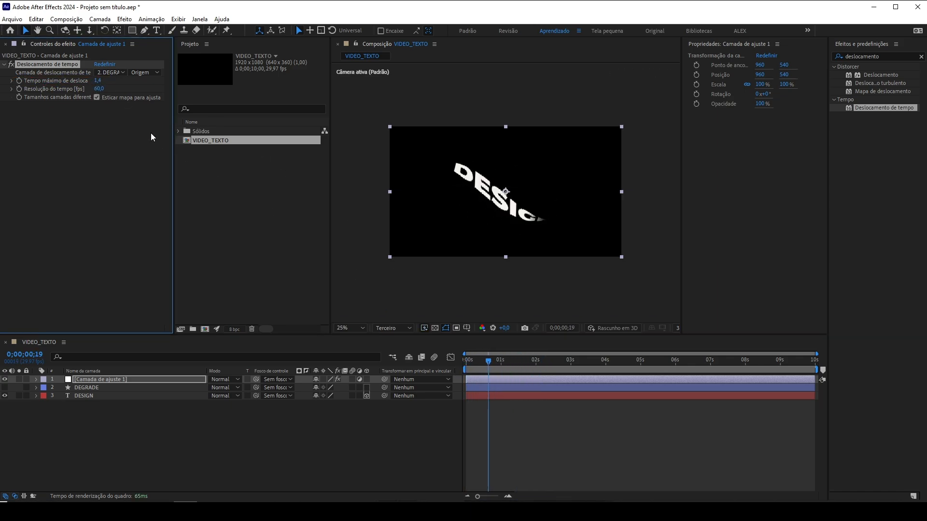
Shift all of the DESIGN layer's Rotação X and Opacidade keyframes later so that they start at about 2 seconds.
click(410, 375)
key(Home)
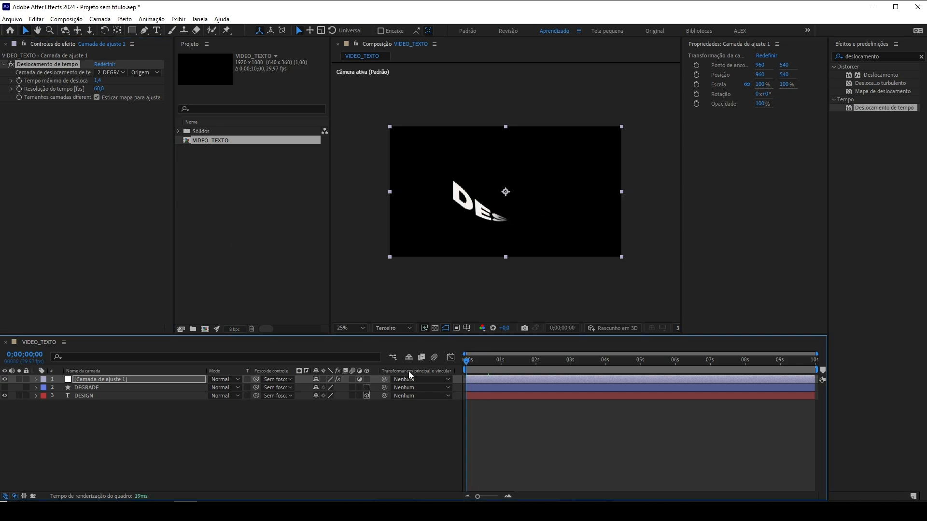
click(82, 396)
click(37, 396)
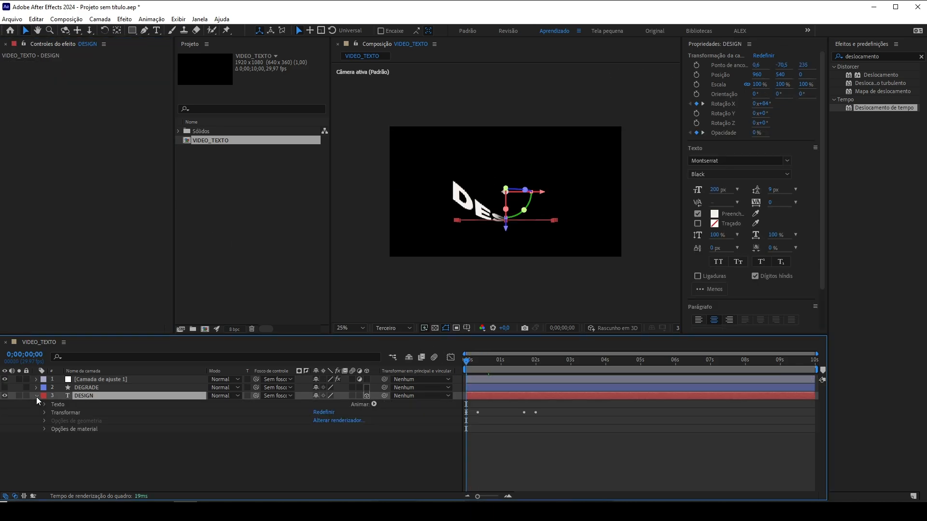
click(44, 413)
scroll(823, 420, down, 1)
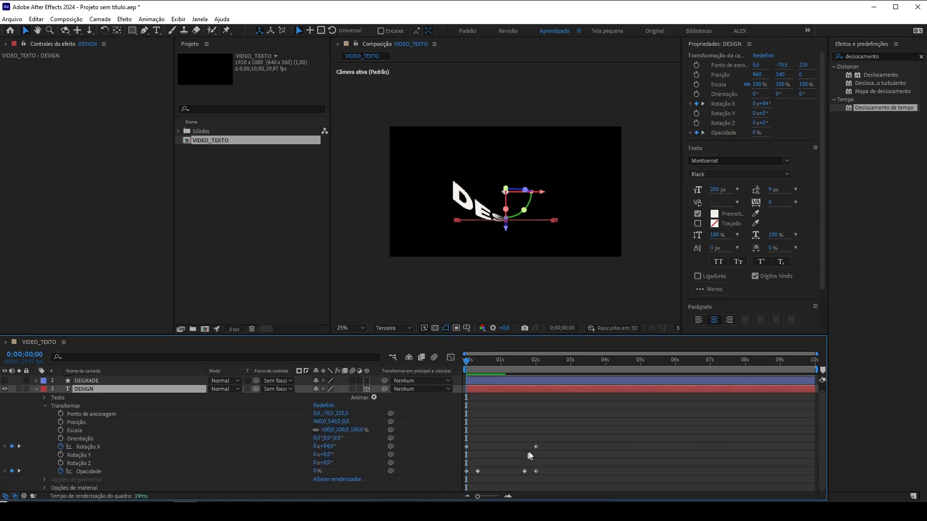
drag(592, 433, 433, 493)
drag(468, 450, 516, 449)
Trim the start of the DESIGN layer to 0;00;00;29, keeping its keyframes in place.
drag(469, 362, 502, 398)
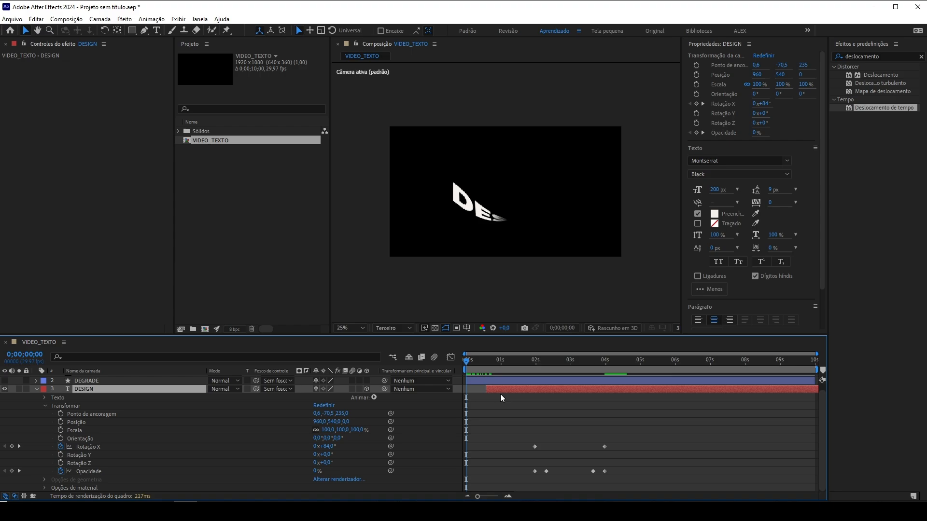
click(63, 381)
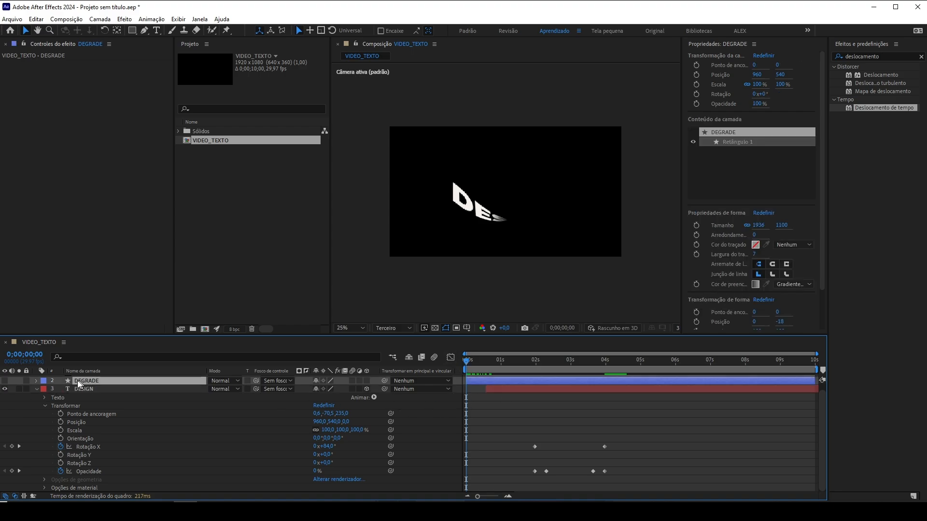
drag(489, 371, 501, 432)
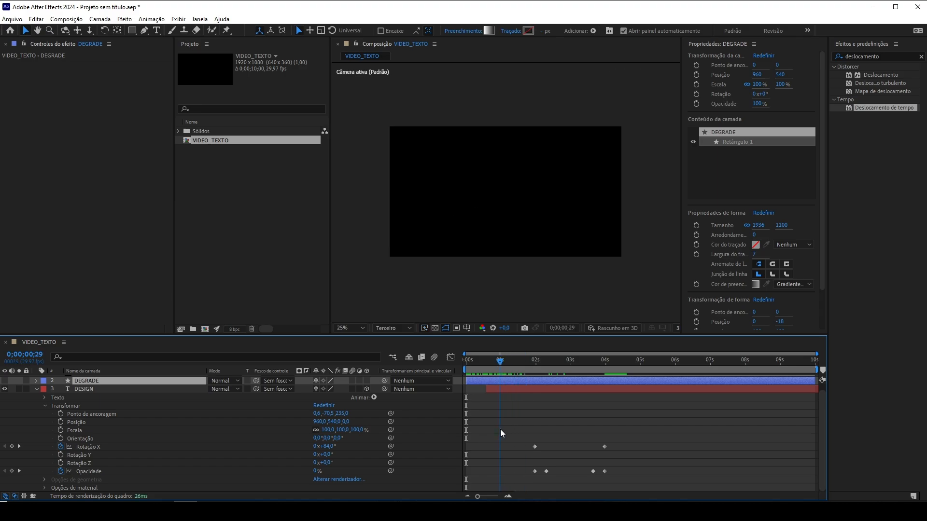
click(497, 388)
key(F2)
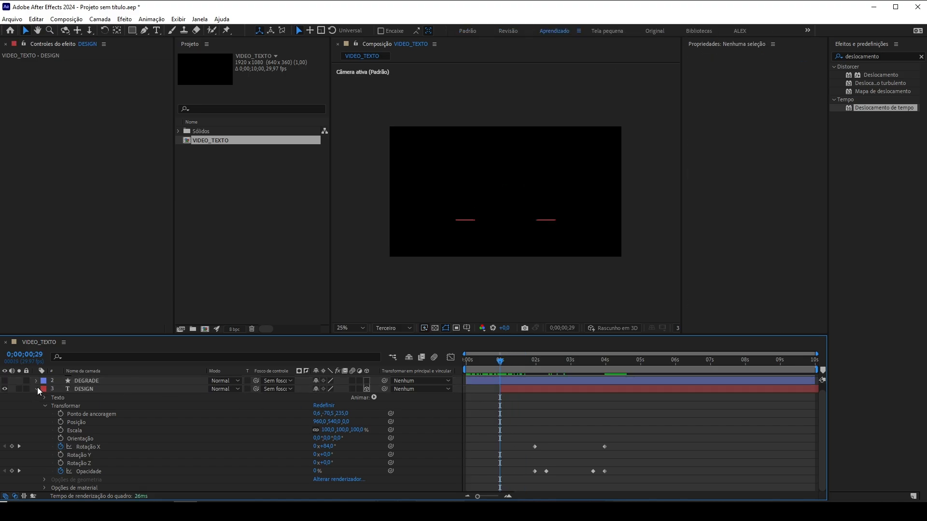
Collapse the DESIGN layer's properties and play back the time-displaced text animation from the beginning.
click(37, 388)
key(ctrl+alt+y)
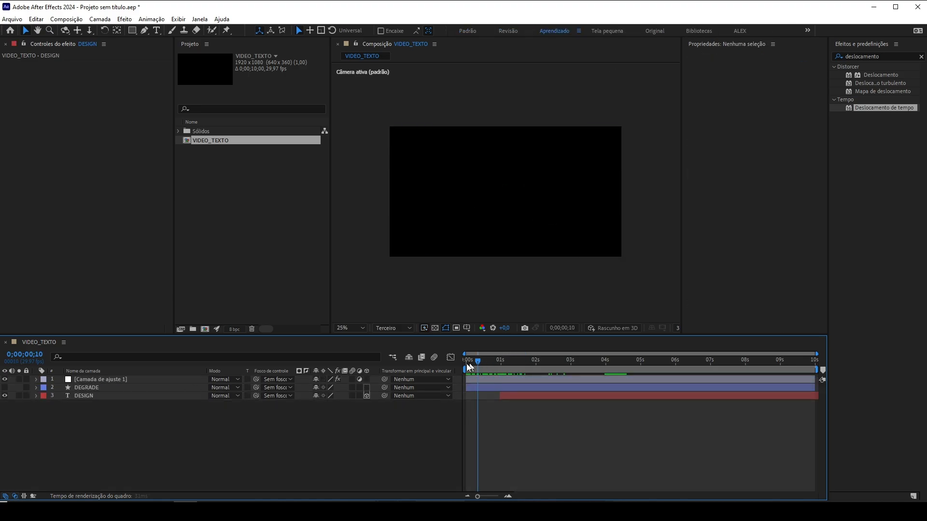
click(466, 363)
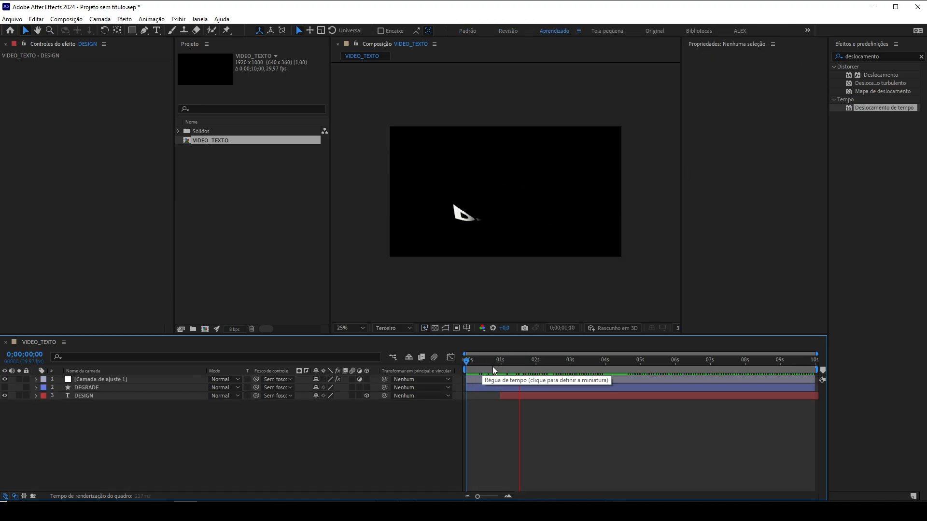
key(space)
Delay the DESIGN layer's two fade-out opacity keyframes so that the fade ends at 0;00;04;13, and collapse the layer.
mouse_move(609, 371)
mouse_down()
mouse_move(575, 372)
mouse_move(604, 370)
mouse_up()
click(589, 397)
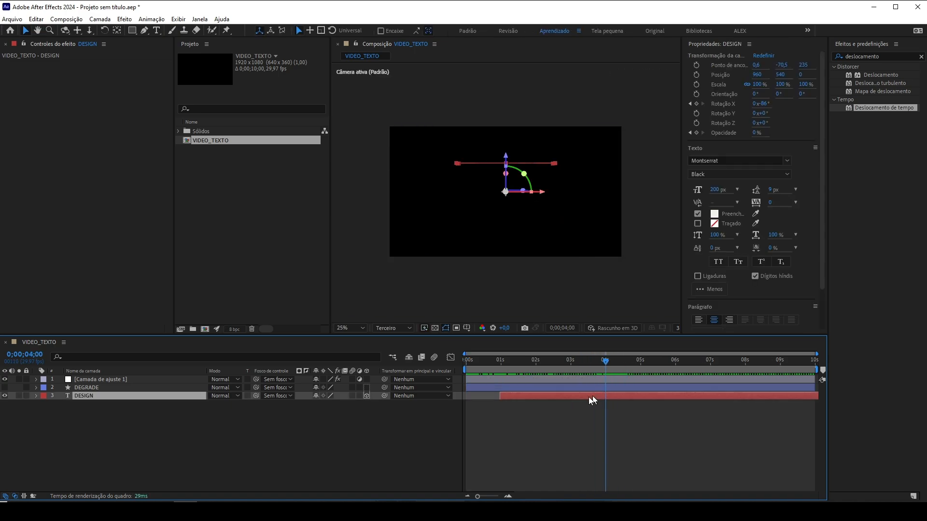
click(36, 396)
mouse_move(607, 472)
mouse_down()
mouse_move(597, 475)
mouse_move(610, 467)
mouse_up()
click(594, 363)
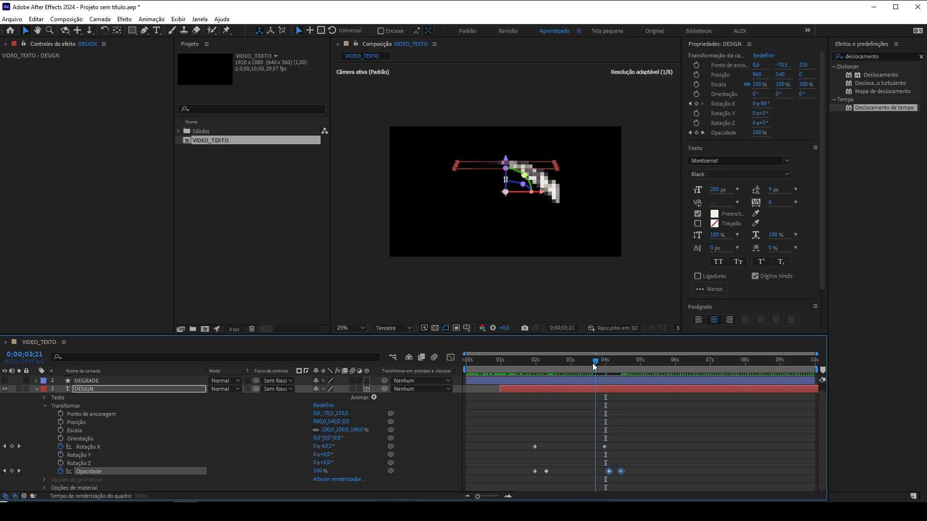
drag(594, 363, 628, 433)
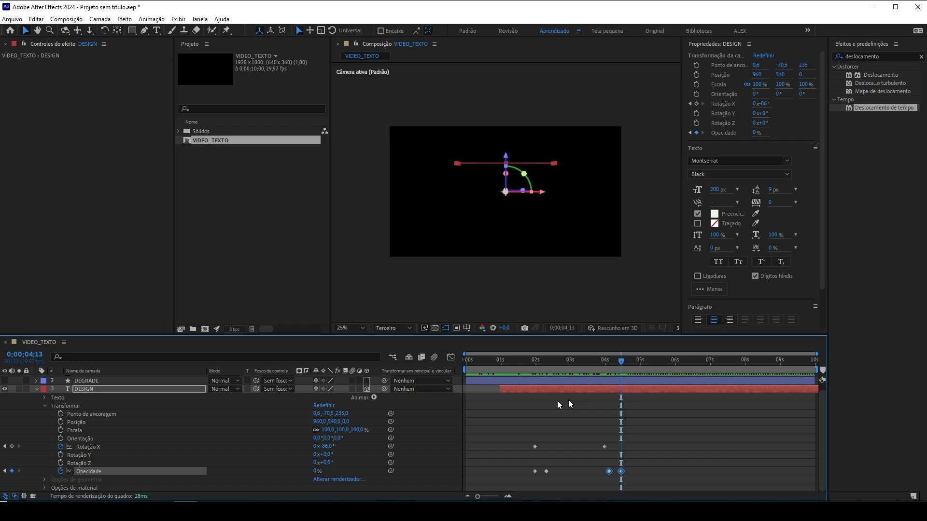
click(36, 389)
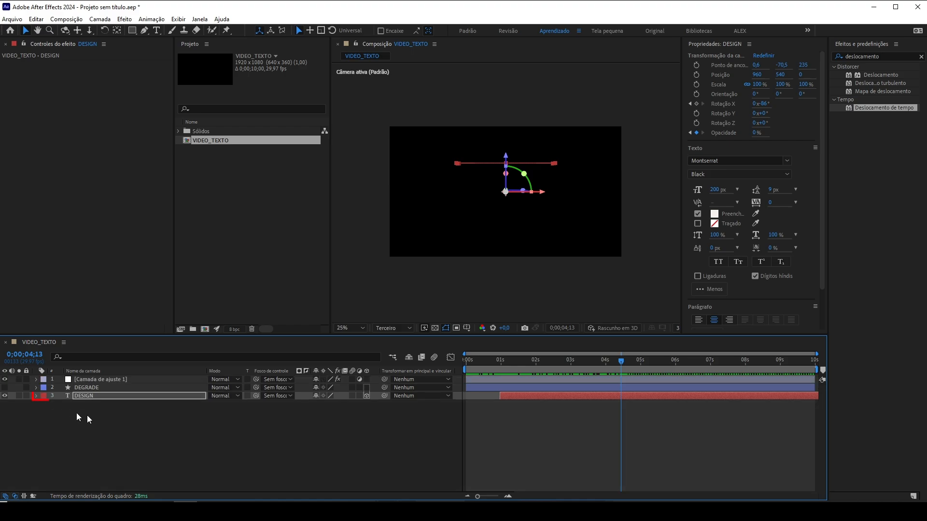
Duplicate the DESIGN layer and shift the copy about half a second later, so it starts at about 1.5 seconds.
key(ctrl+d)
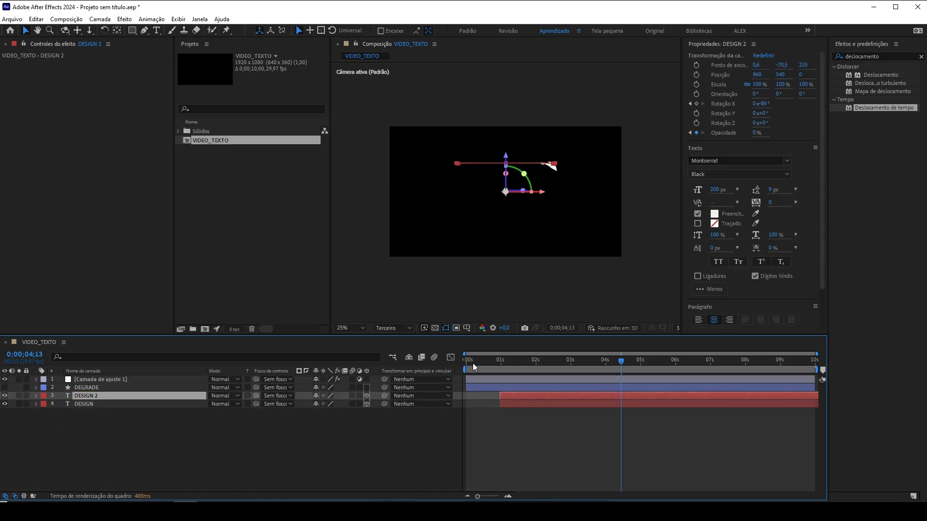
drag(473, 363, 536, 397)
drag(537, 364, 549, 401)
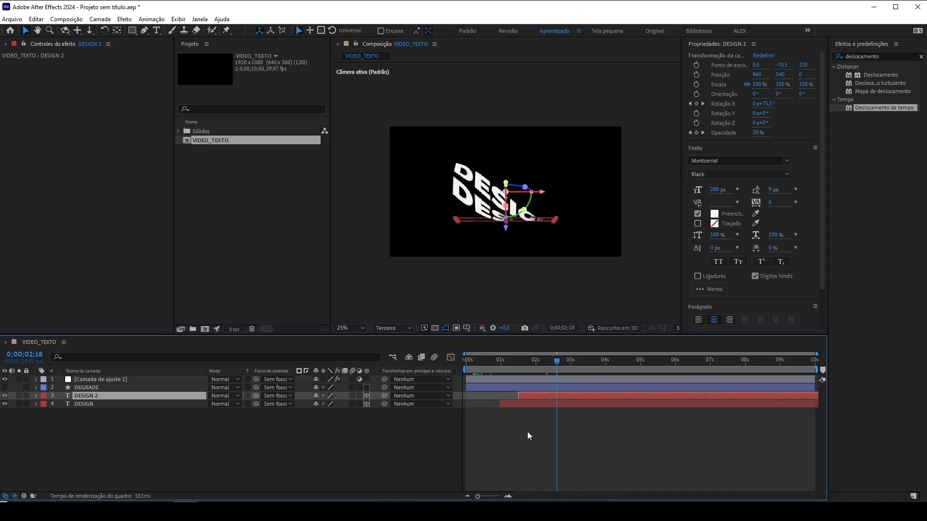
Duplicate the DESIGN 2 layer and shift the copy to start at 0;00;02;00.
click(271, 447)
click(100, 396)
key(ctrl+d)
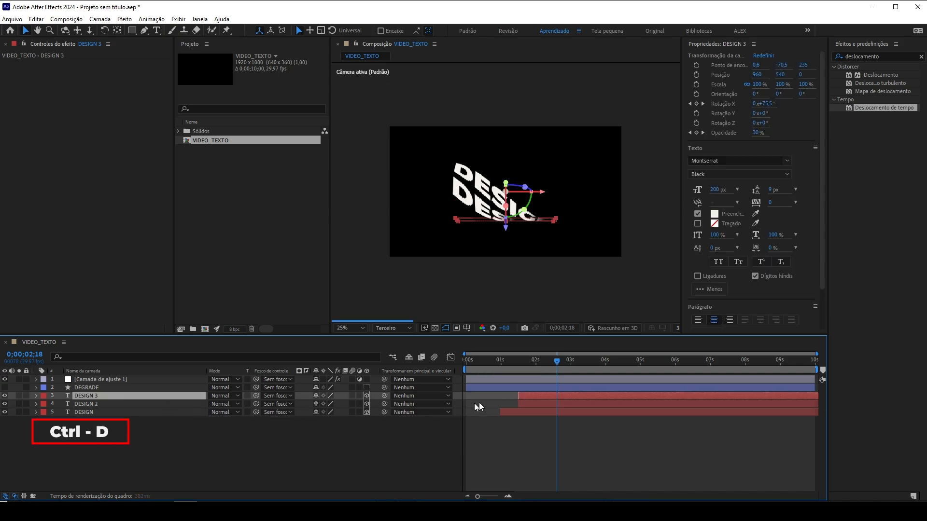
click(519, 366)
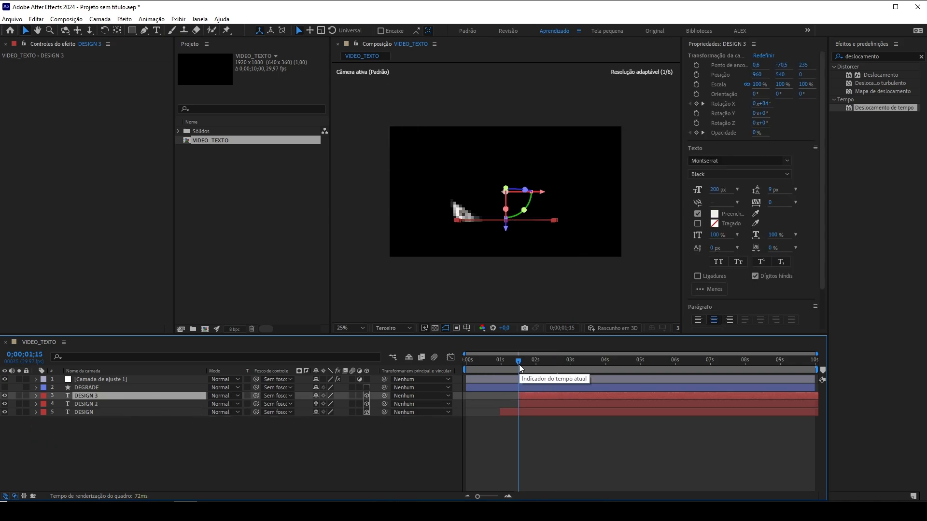
click(506, 367)
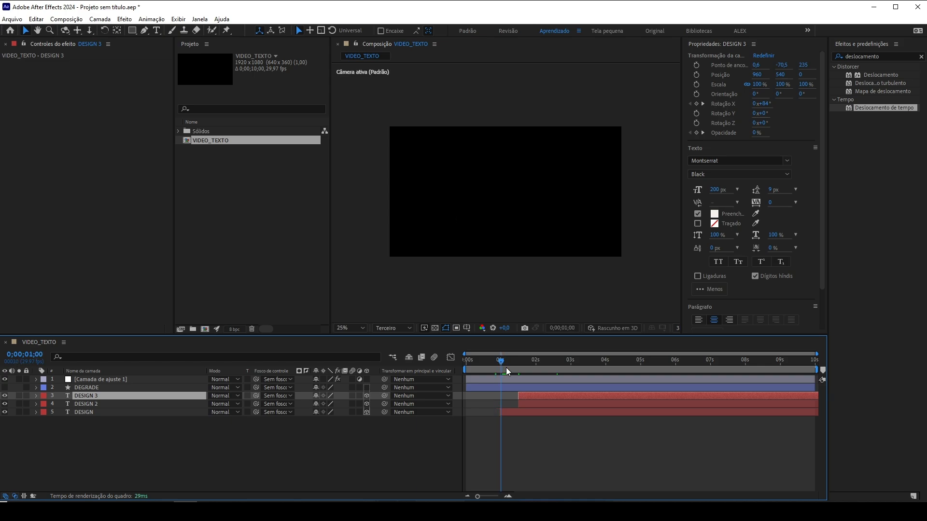
click(518, 365)
key(shift+Page_Down)
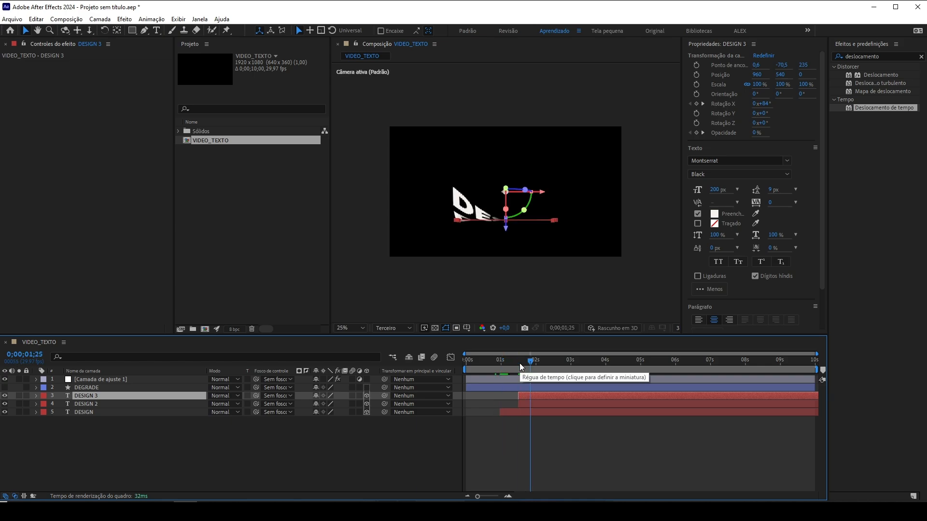
key(Page_Down)
key(Page_Down)
key(Page_Down)
key(Page_Down)
key(Page_Down)
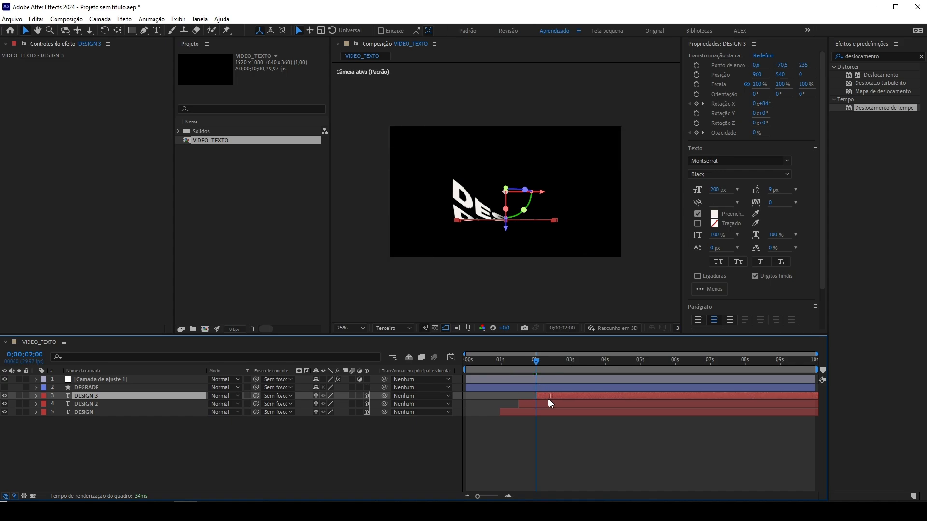
drag(544, 358, 566, 355)
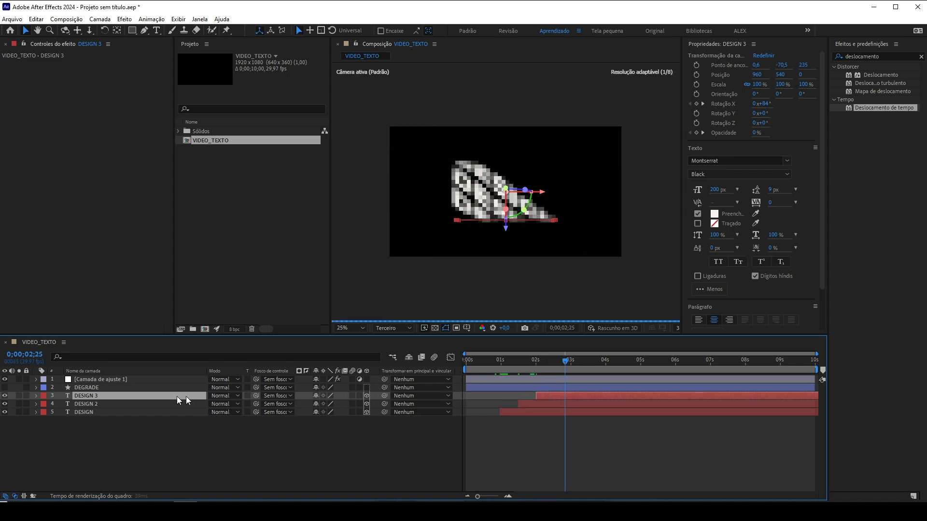
Duplicate the three DESIGN layers, stack the staggered copies above the originals starting at 0;00;02;15, and play back the animation.
shift+click(99, 413)
key(ctrl+d)
drag(88, 410, 91, 400)
click(537, 361)
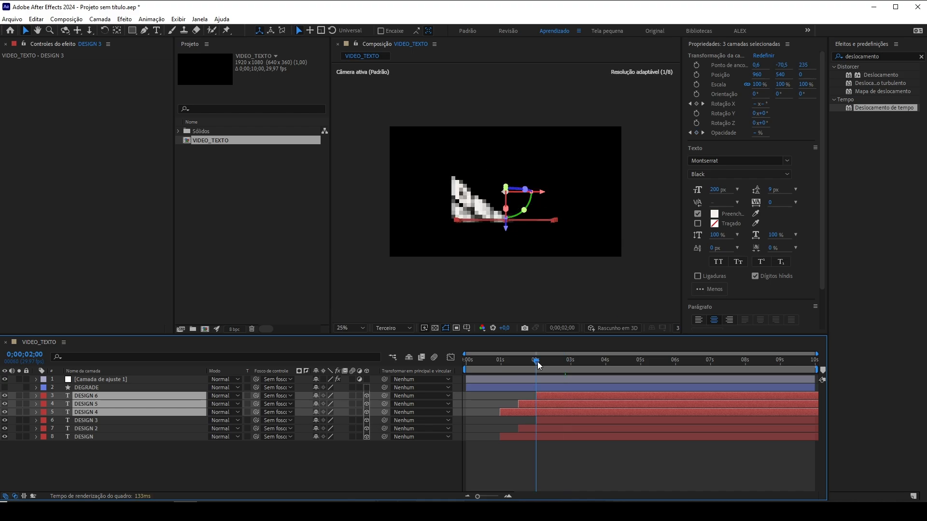
key(space)
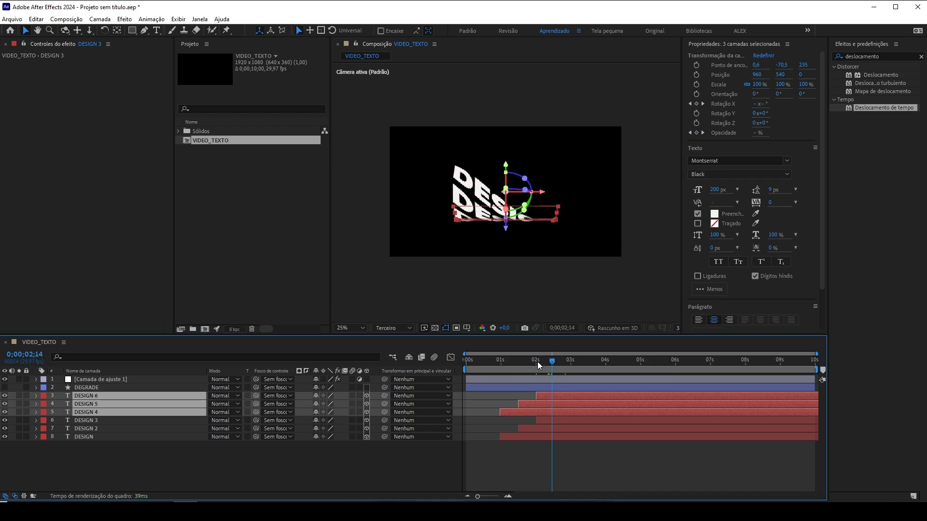
drag(508, 413, 558, 410)
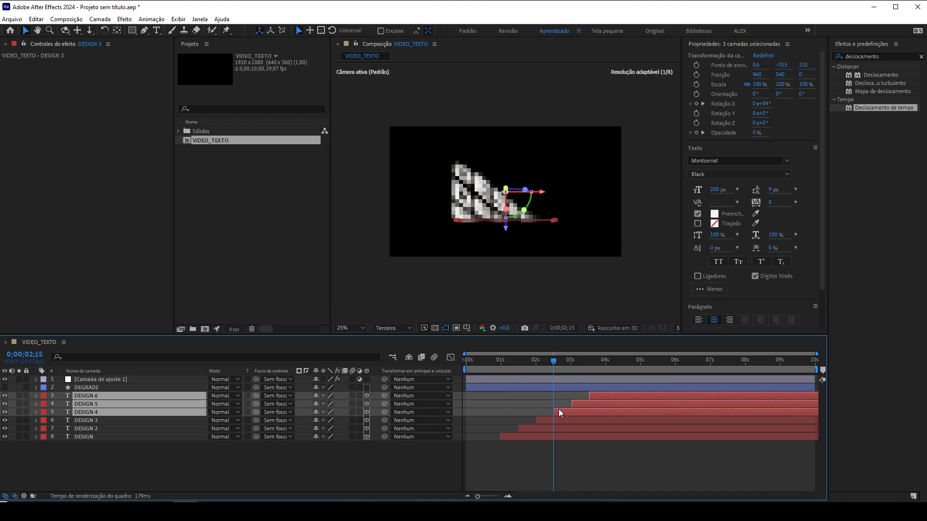
drag(547, 365, 482, 378)
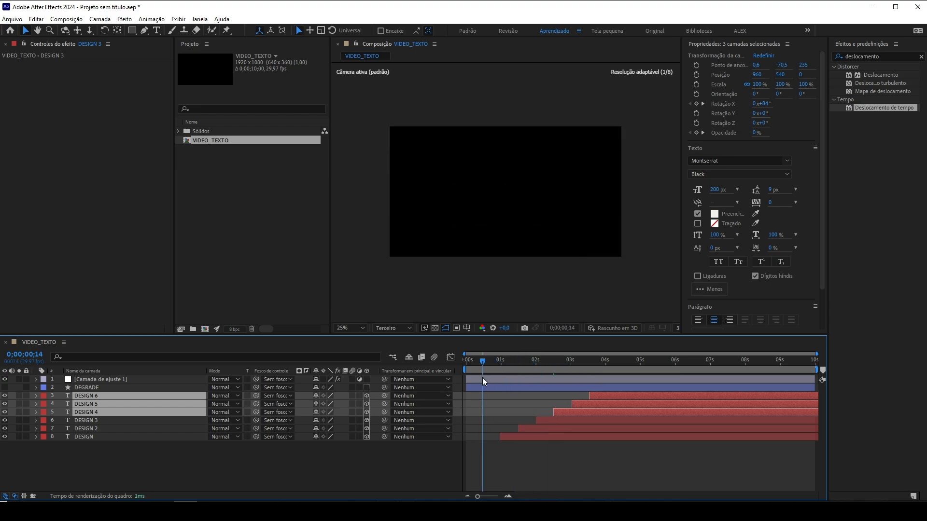
key(space)
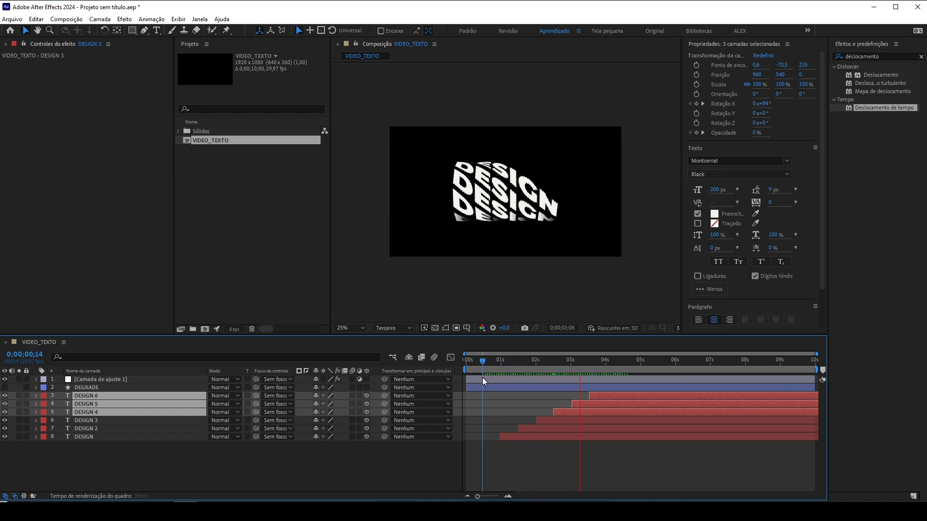
key(space)
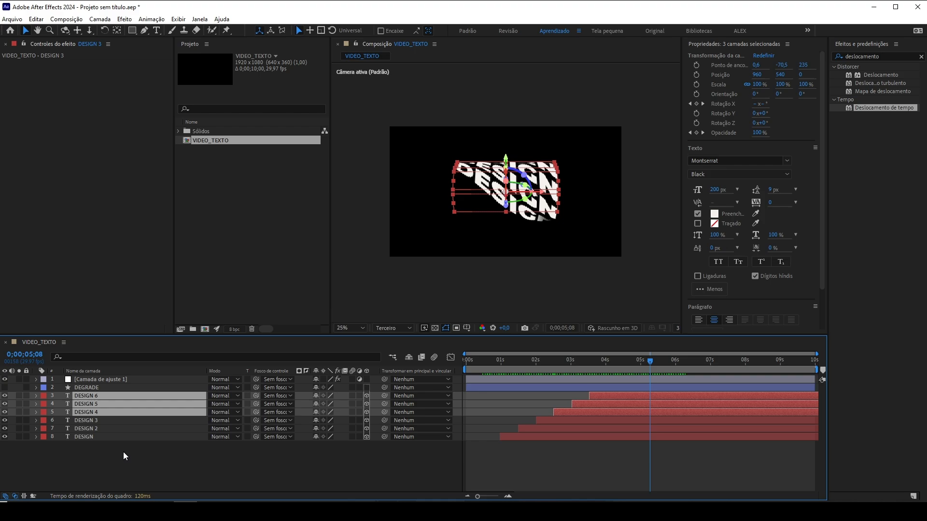
Duplicate all six DESIGN layers and place the copies above the originals, shifted so their stagger begins at 0;00;04;01.
shift+click(96, 437)
key(ctrl+d)
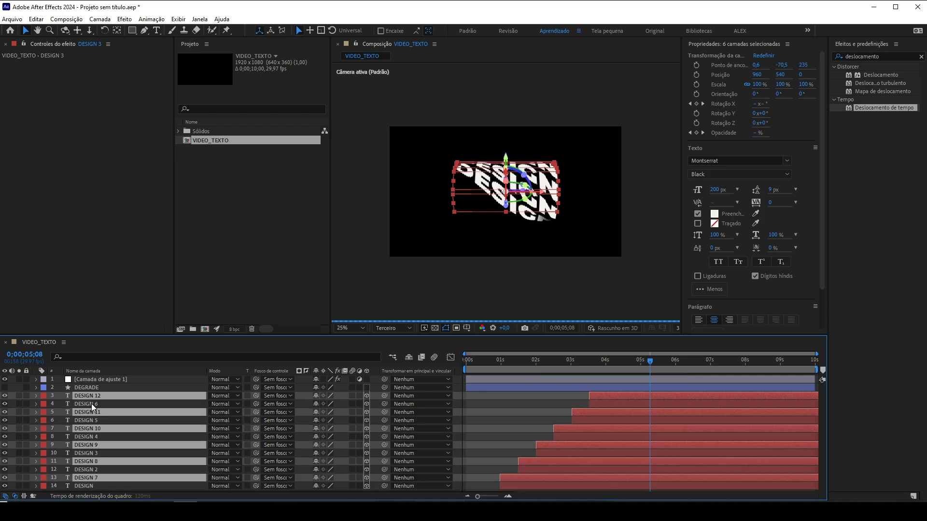
drag(461, 421, 610, 404)
click(589, 364)
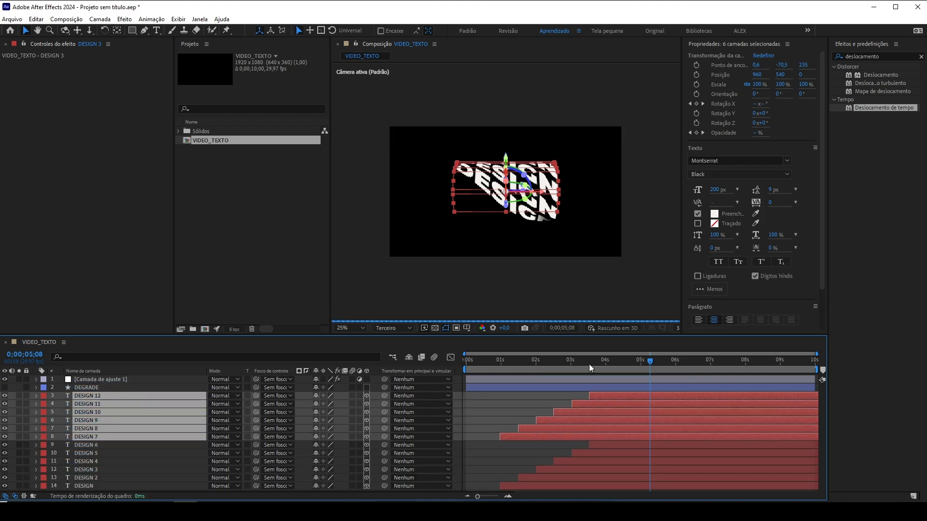
key(space)
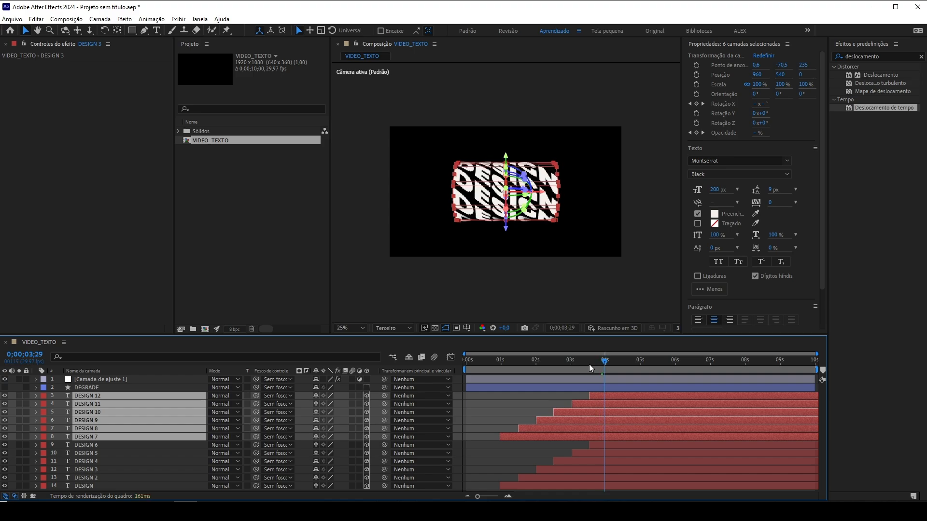
drag(535, 426, 612, 416)
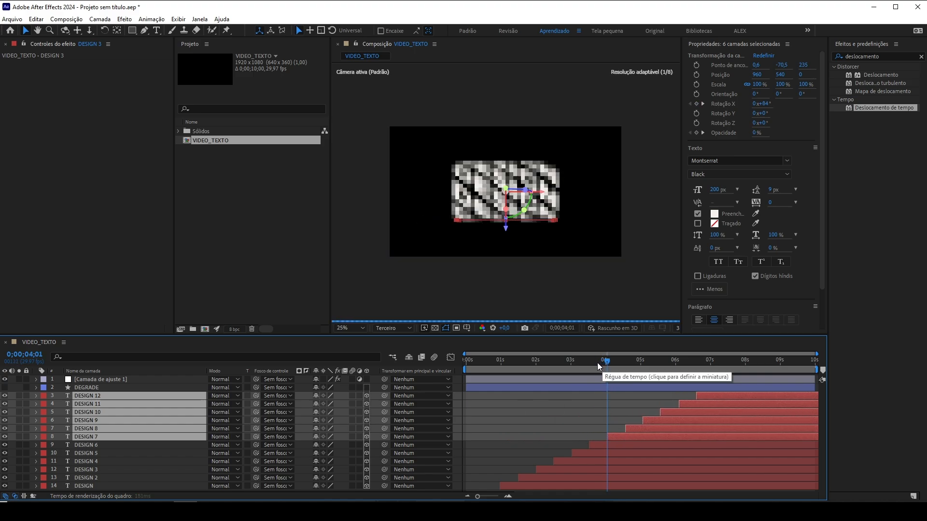
Play back the twelve-layer text animation from 0;00;00;23, review the frames around 0;00;05;07, and deselect the layers.
drag(598, 363, 493, 377)
key(space)
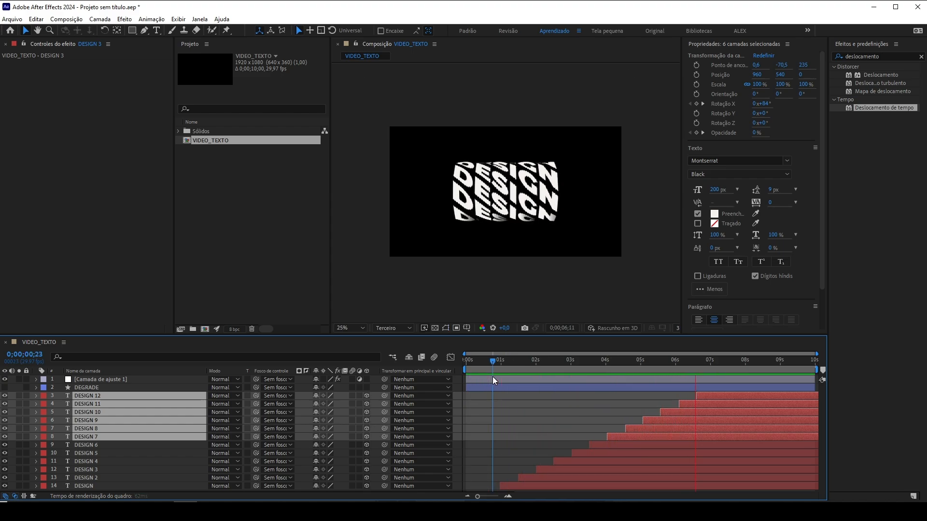
key(space)
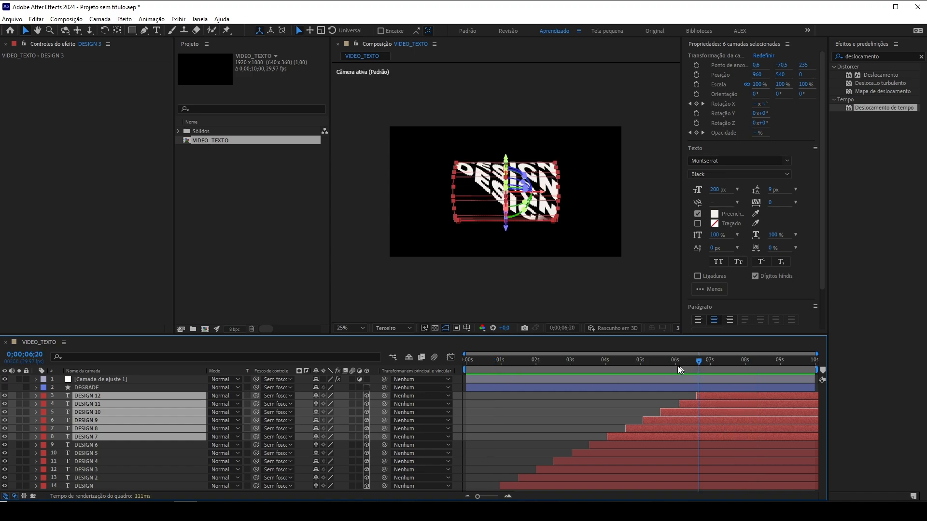
drag(657, 362, 648, 366)
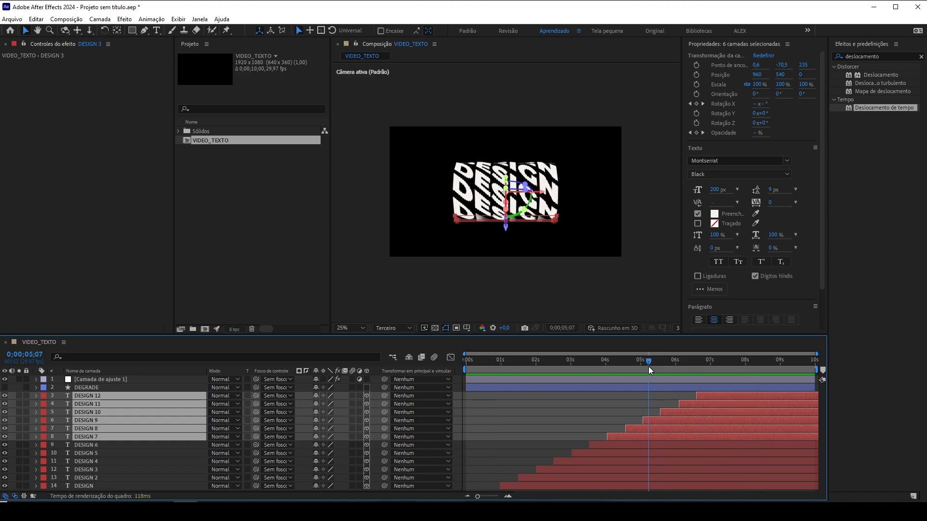
click(567, 406)
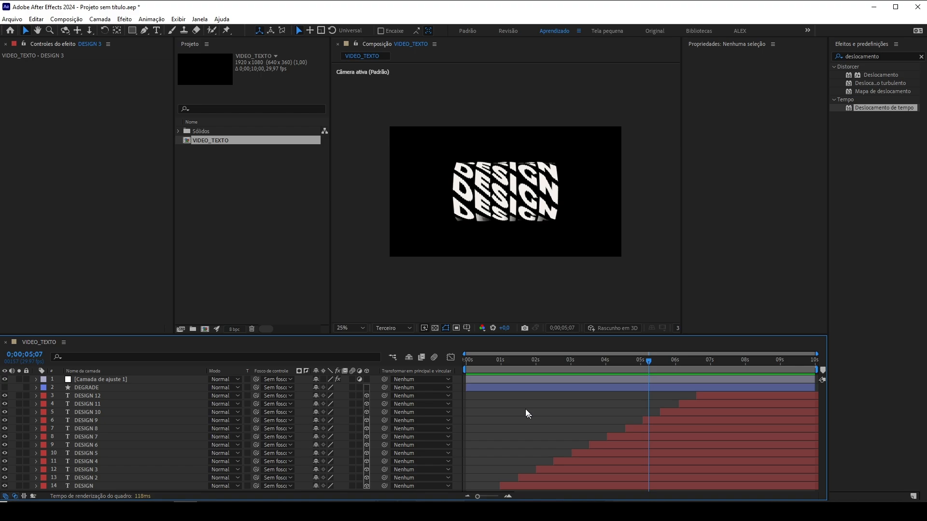
key(space)
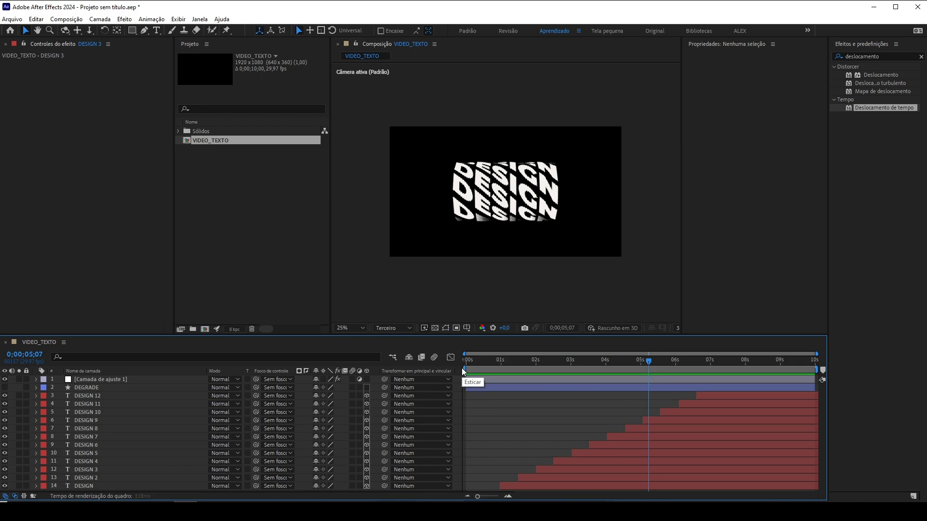